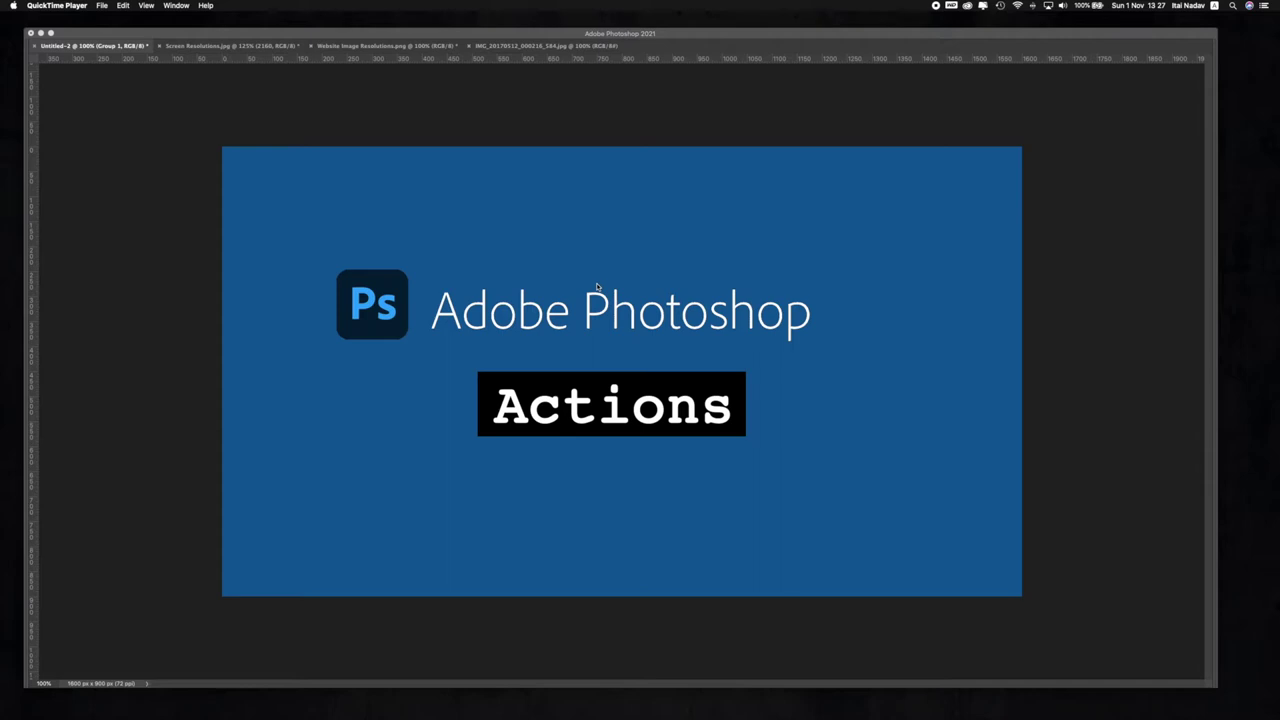
Step: Review the reference charts in Screen Resolutions.jpg and Website Image Resolutions.png for common display and device sizes
click(192, 54)
click(283, 47)
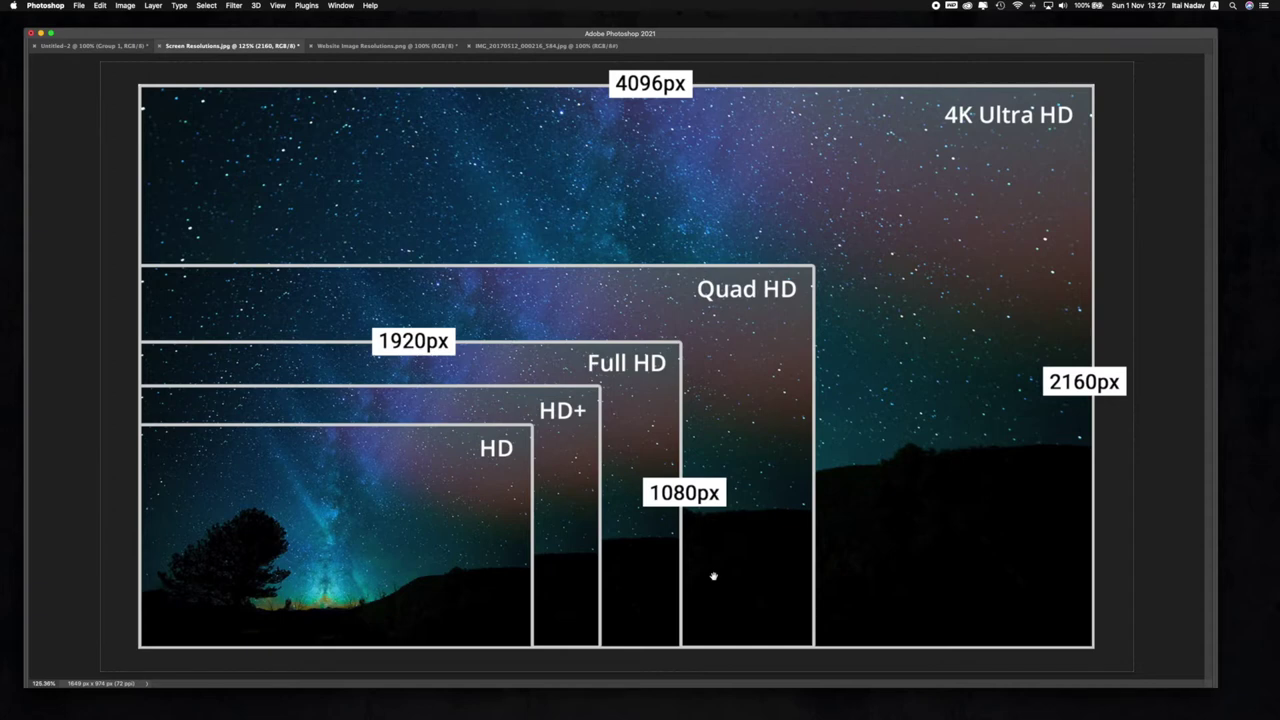
click(390, 46)
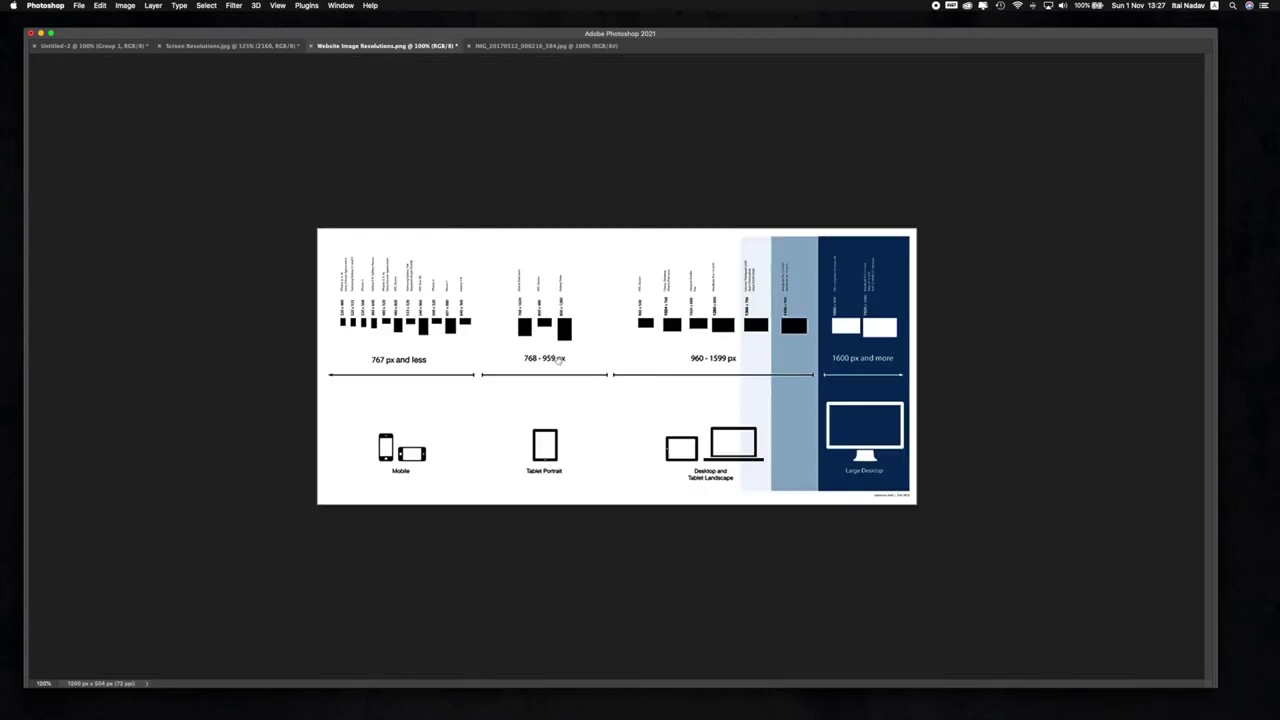
Step: Switch to the photo IMG_20170512_000216_584.jpg and bring back the hidden tools and panels around it
click(530, 46)
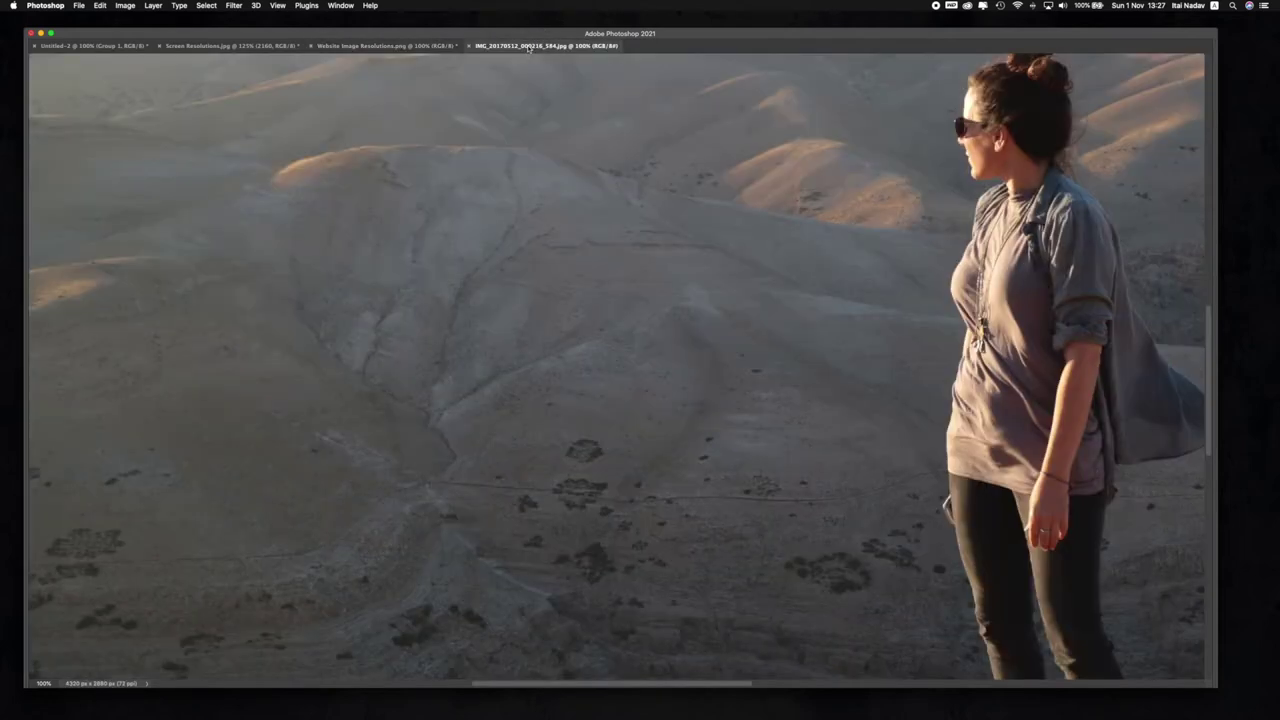
scroll(689, 237, up, 3)
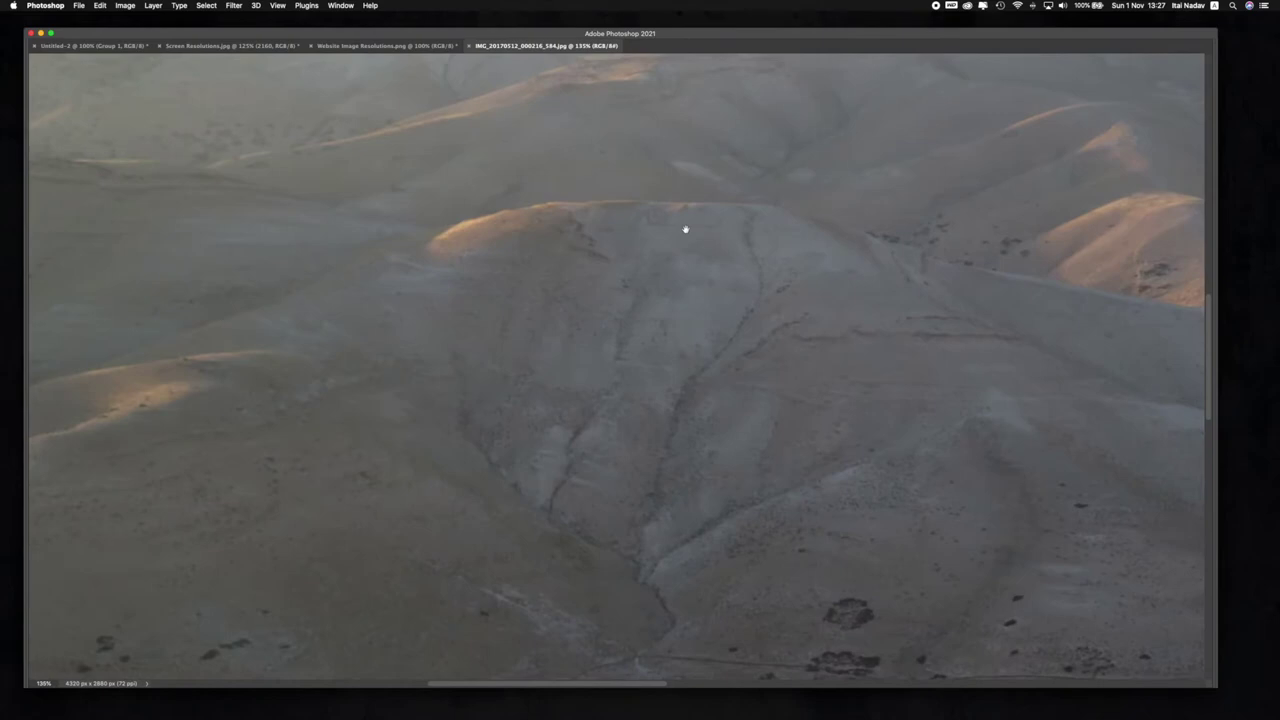
key(Tab)
drag(611, 234, 521, 160)
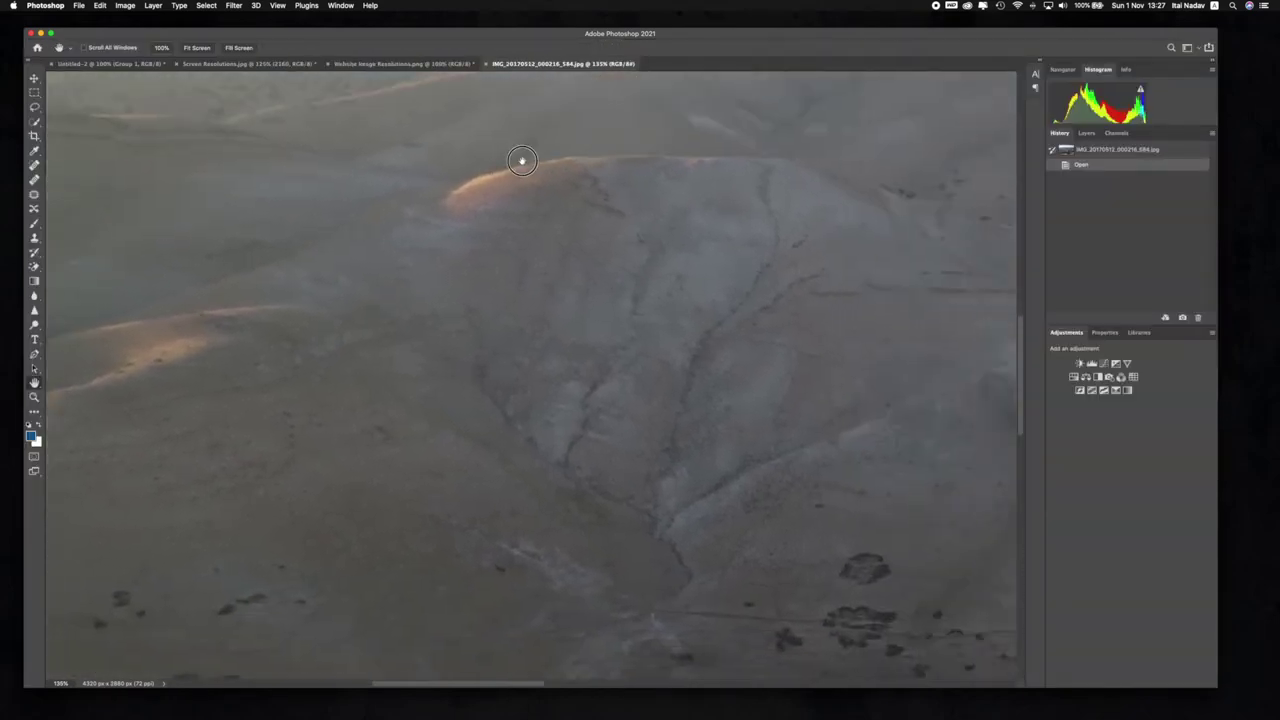
scroll(623, 306, down, 10)
scroll(763, 189, right, 5)
scroll(743, 257, up, 10)
right_click(747, 243)
click(755, 250)
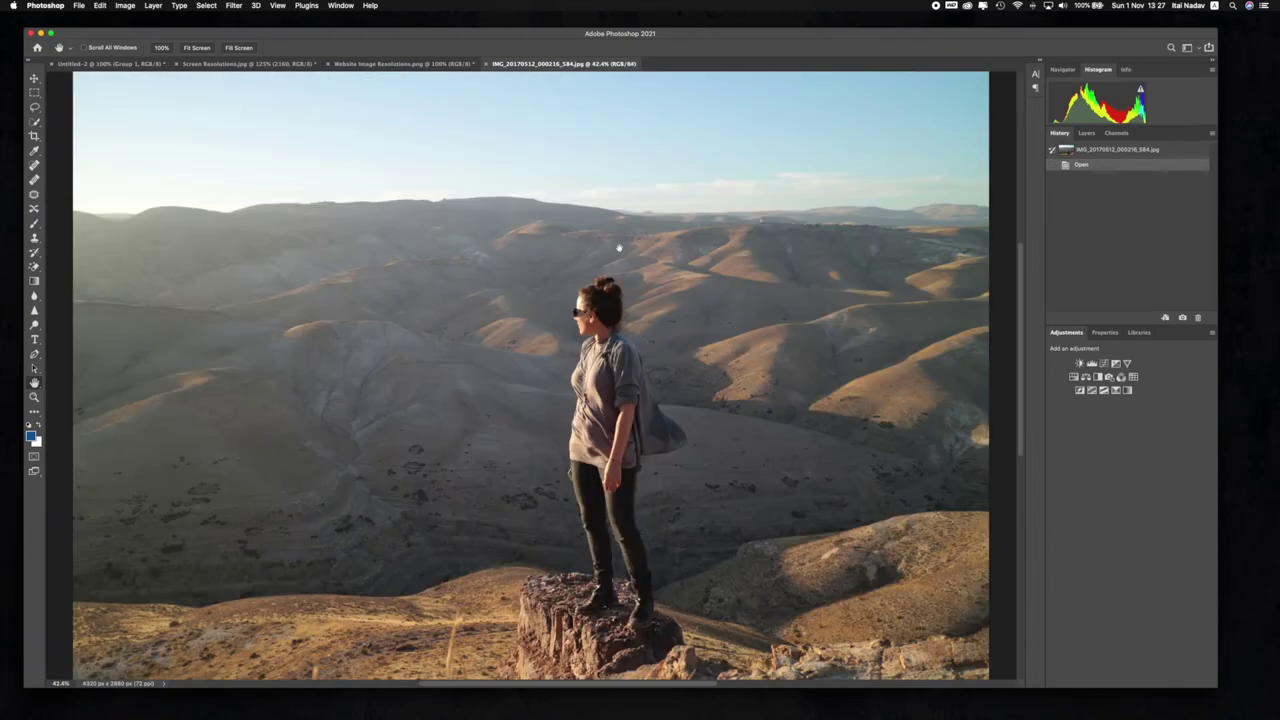
Step: Check the pixel dimensions in the Screen Resolutions.jpg chart again and return to the photo
click(218, 63)
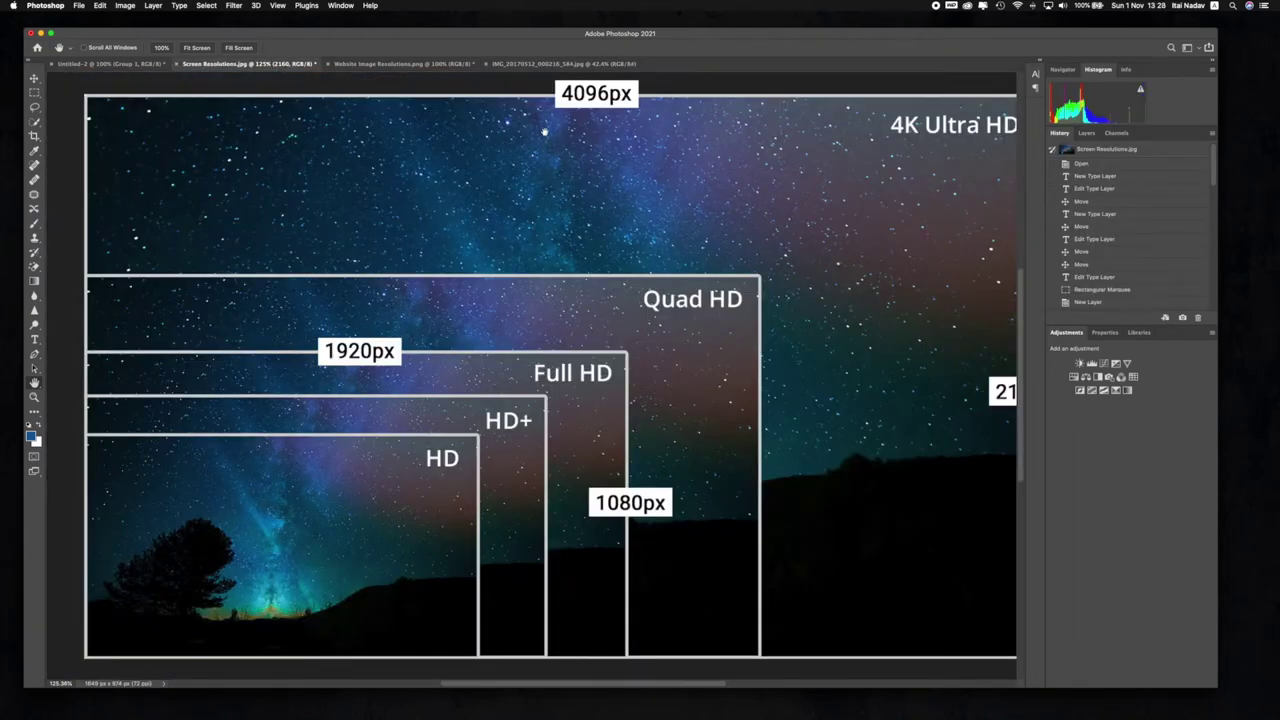
click(551, 64)
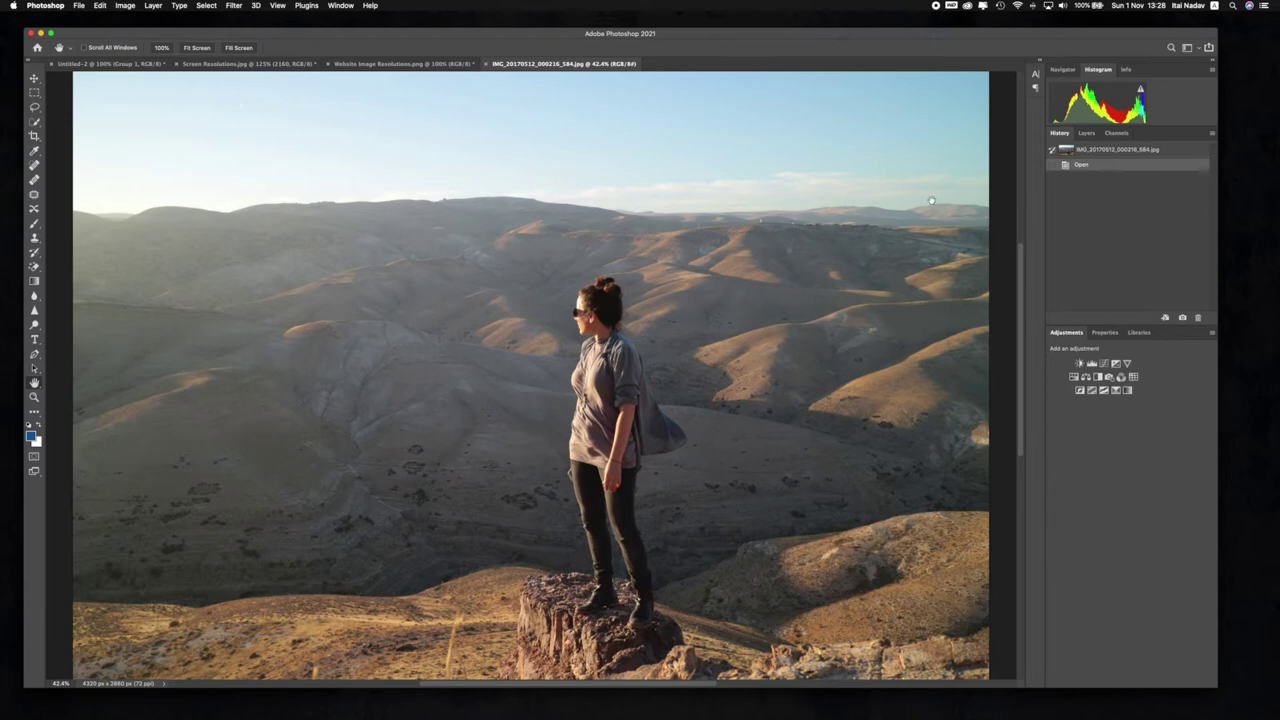
Step: Show the Actions panel over the photo and create a new action set named Image Size
click(342, 6)
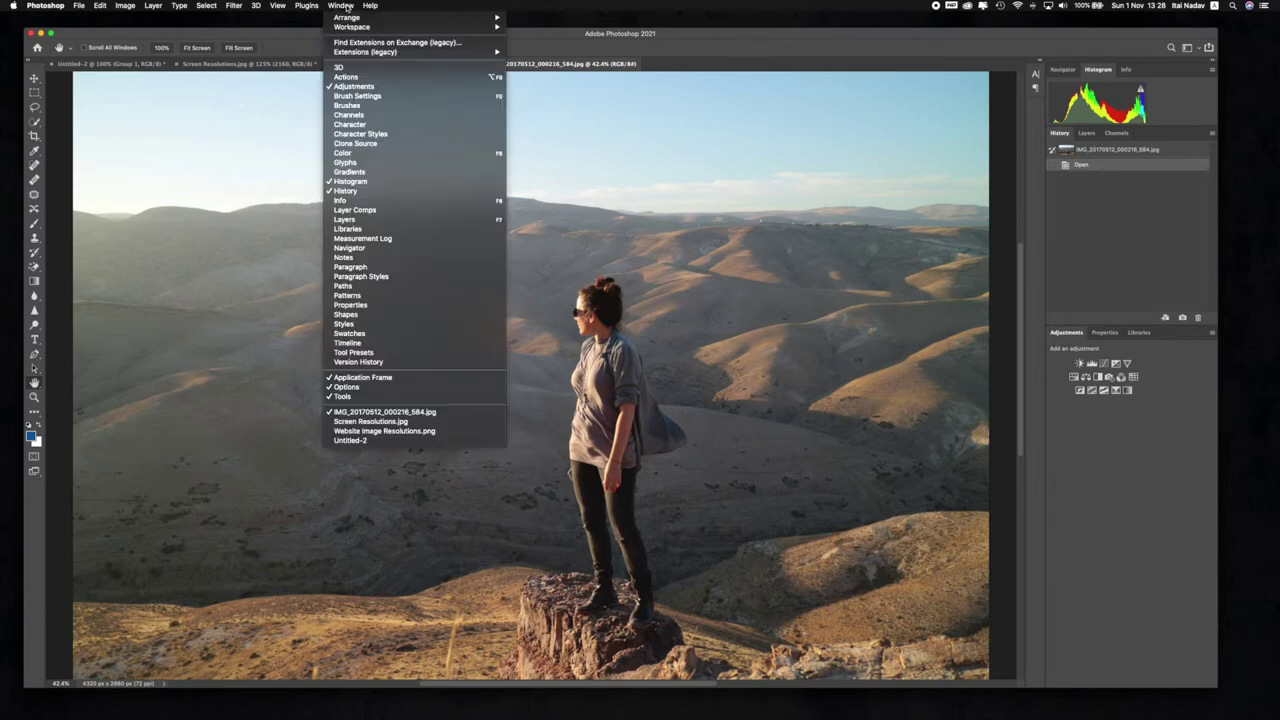
click(372, 77)
drag(835, 187, 758, 155)
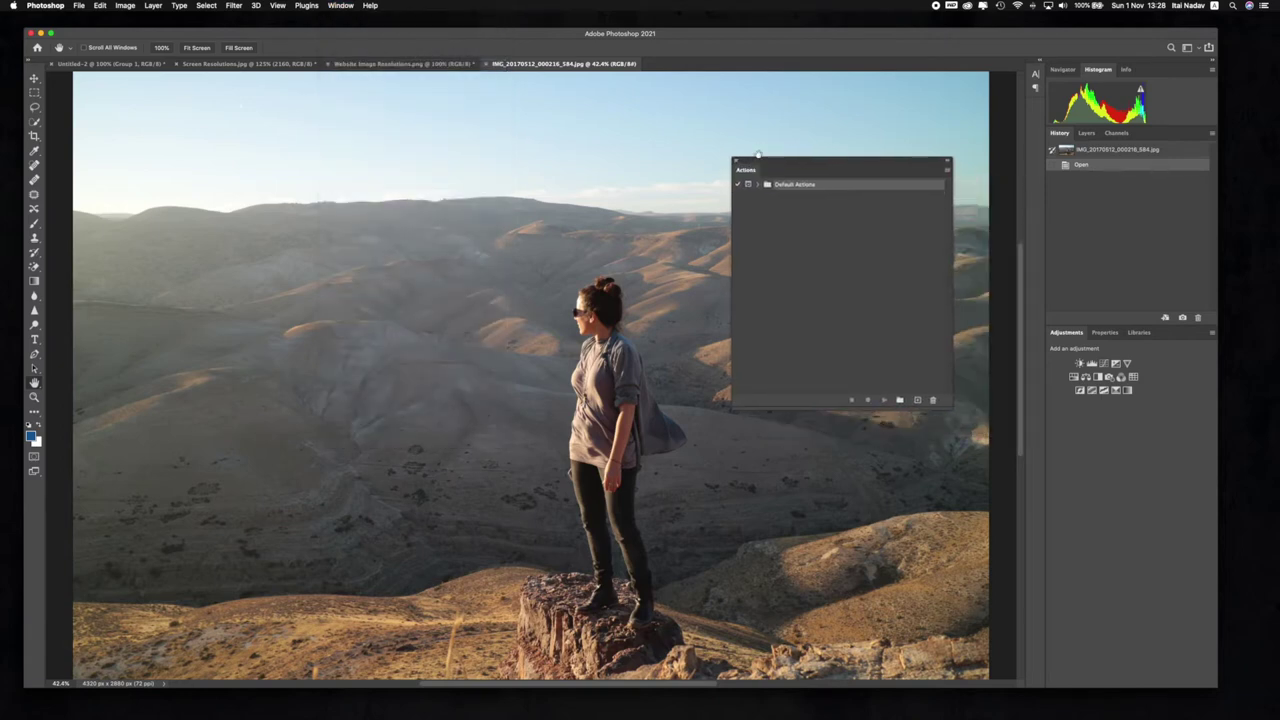
click(900, 400)
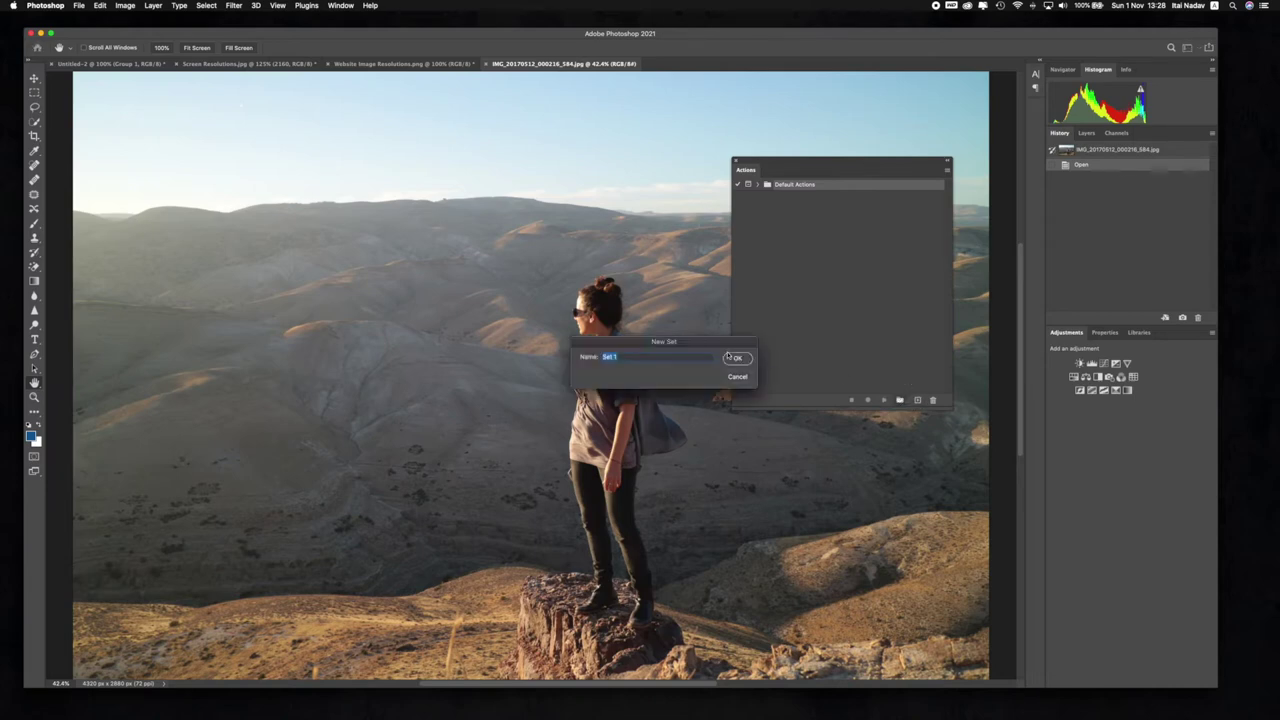
text(Image -S)
click(745, 357)
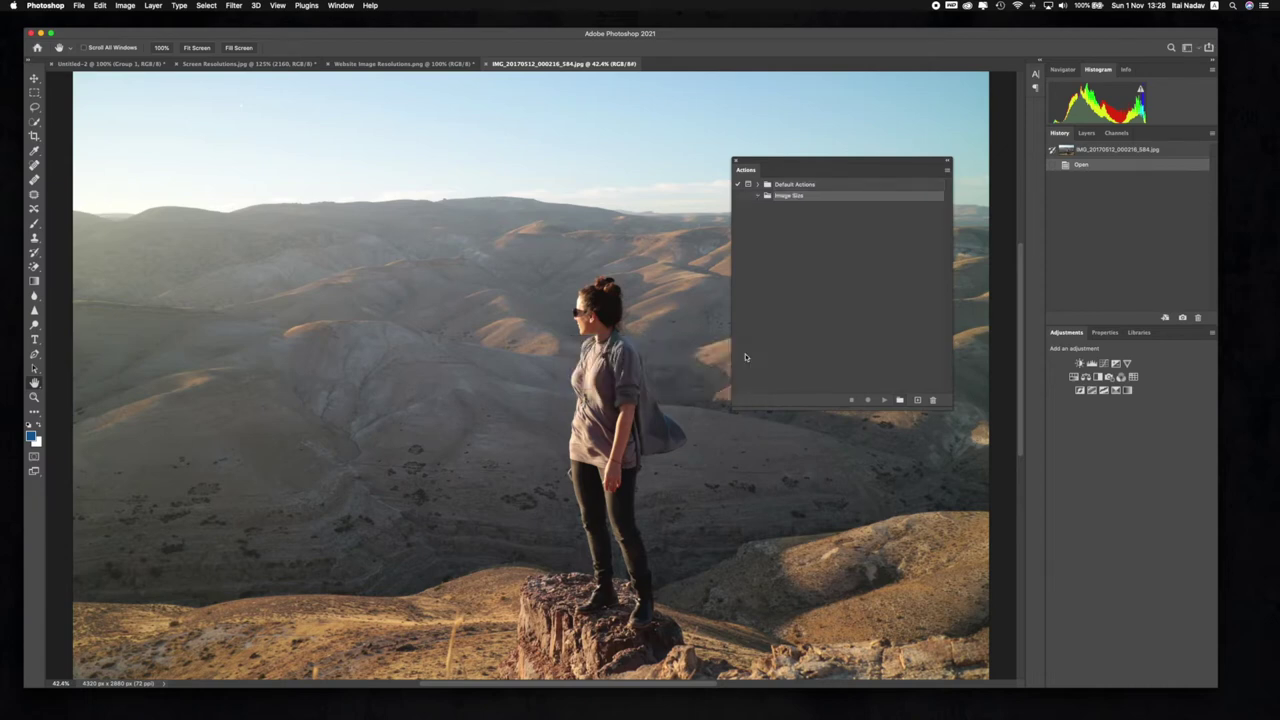
Step: Create an action named W 1920px in the Image Size set and start recording it
click(917, 401)
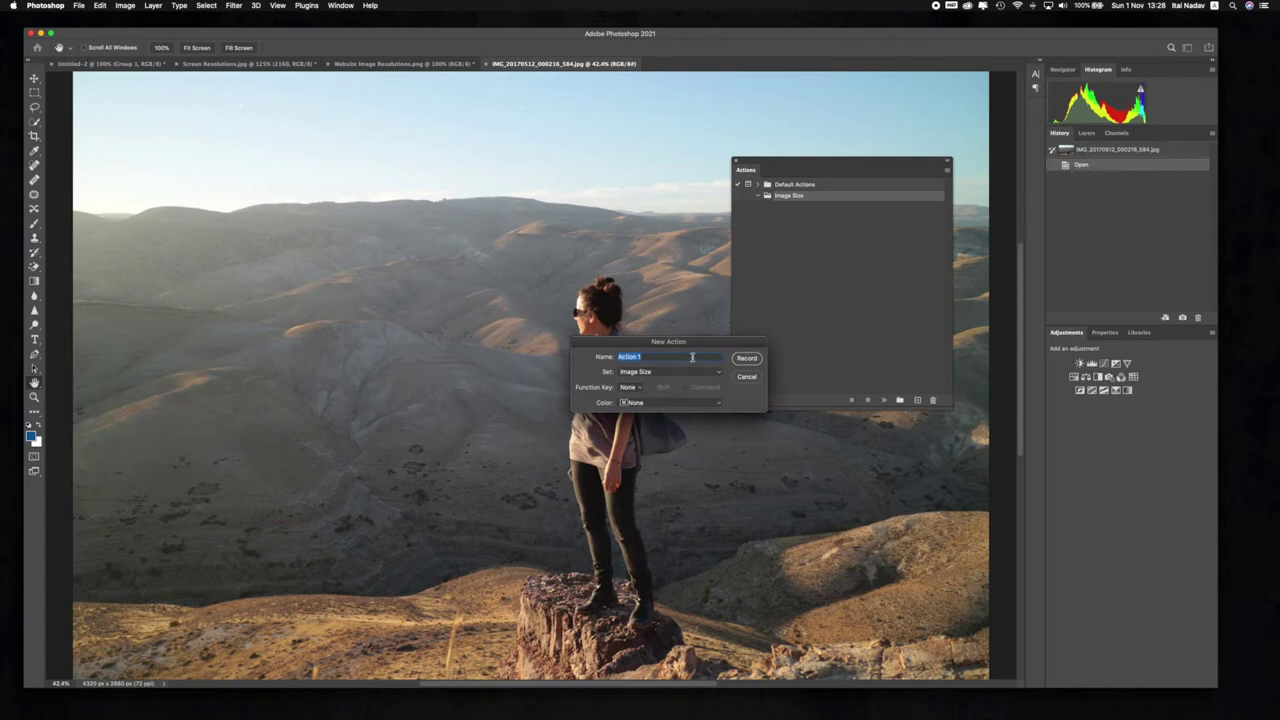
drag(684, 340, 706, 306)
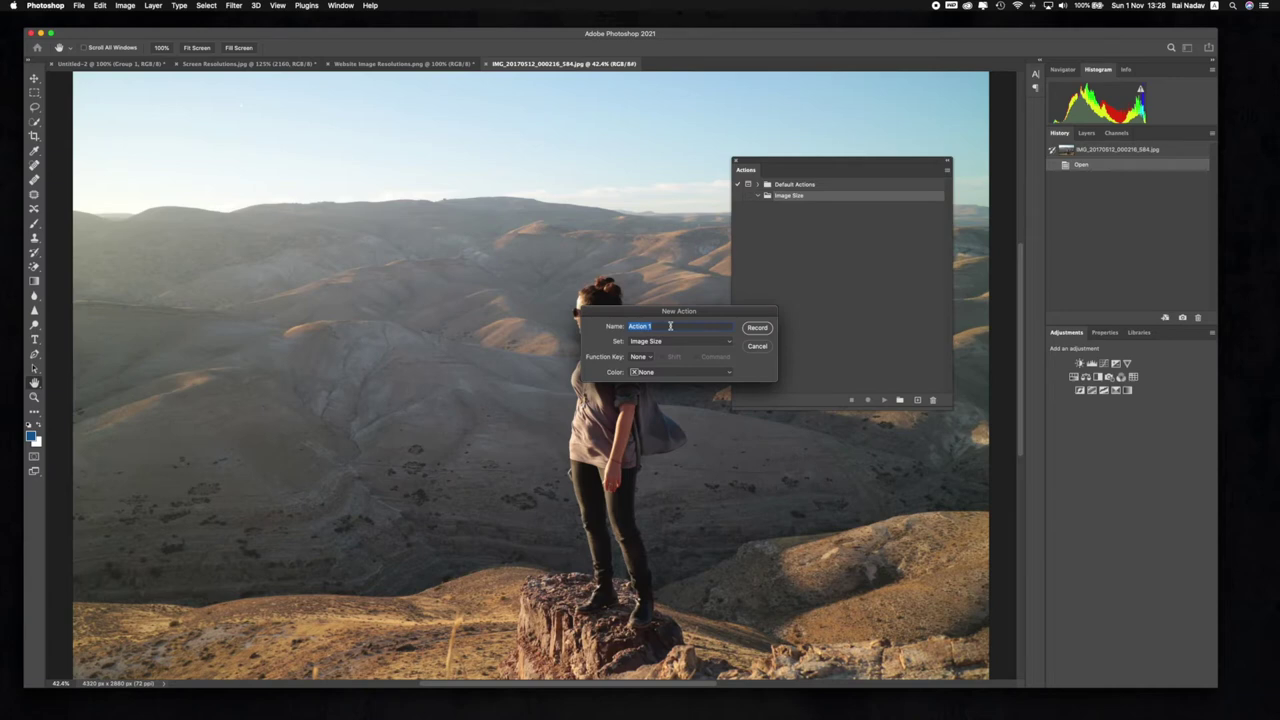
text(W 192)
click(763, 328)
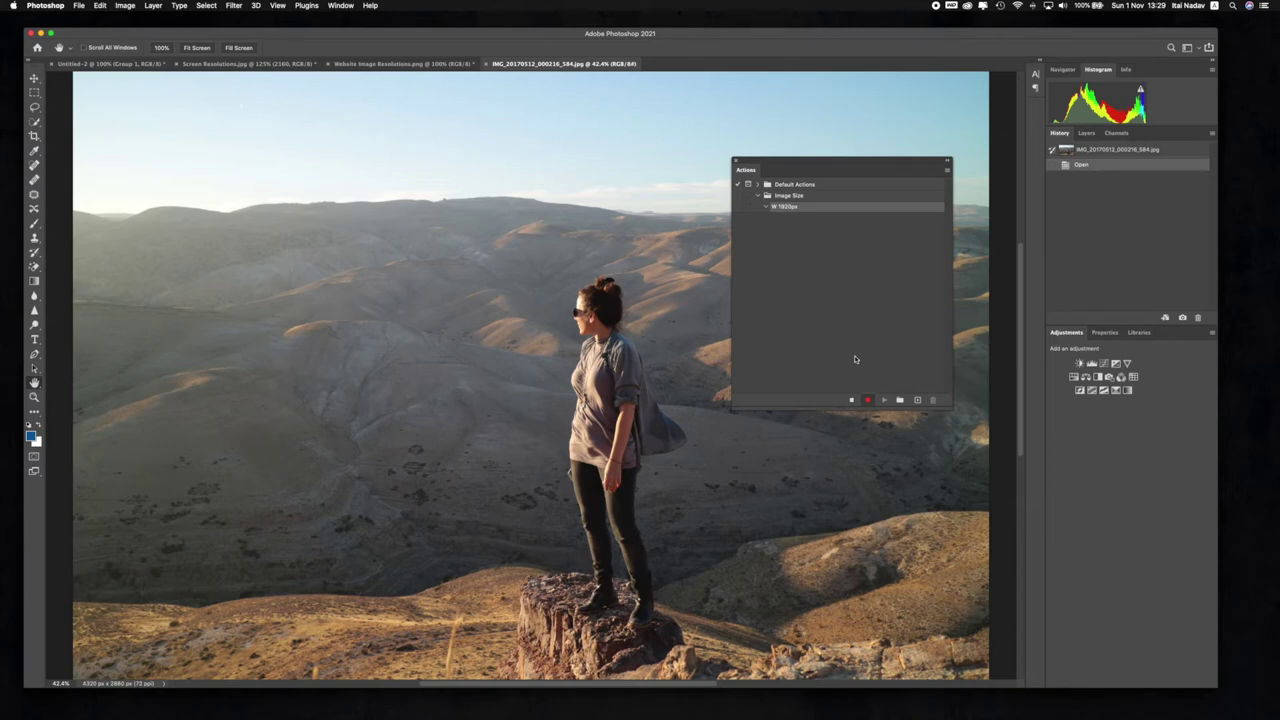
Step: Record resizing the photo to a width of 1920 pixels with Automatic resampling
click(124, 5)
click(197, 86)
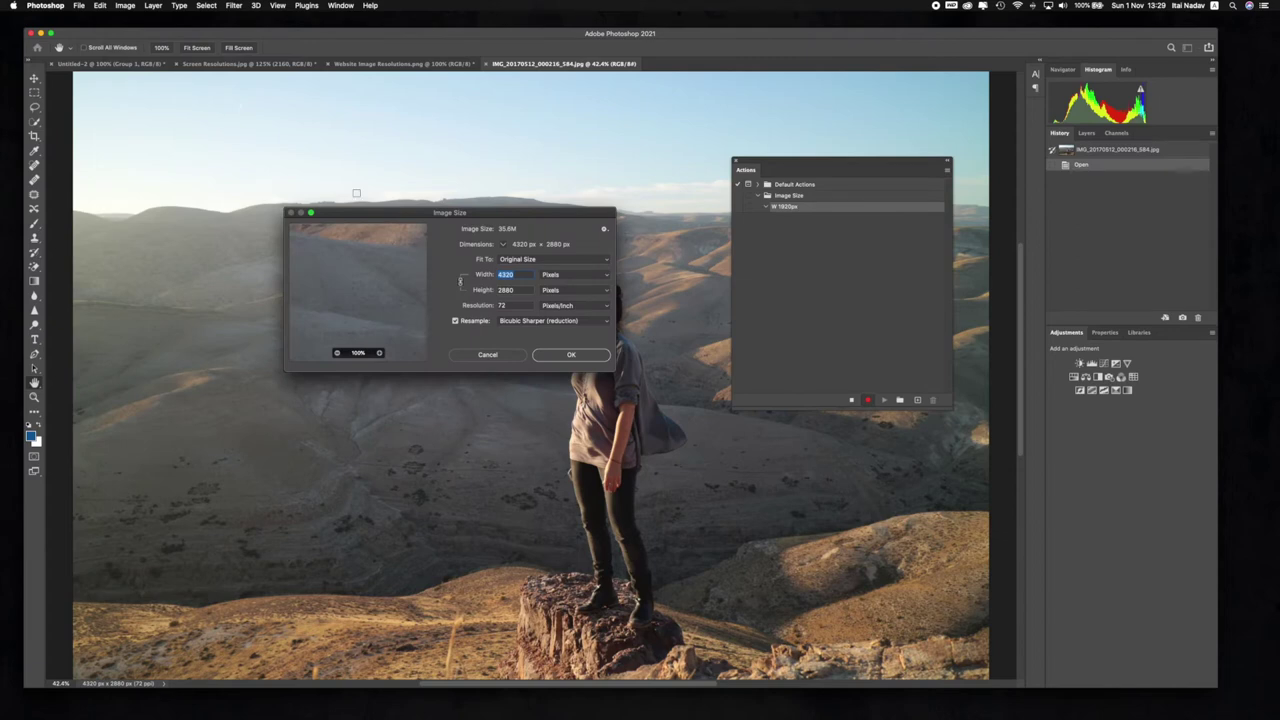
drag(381, 206, 429, 192)
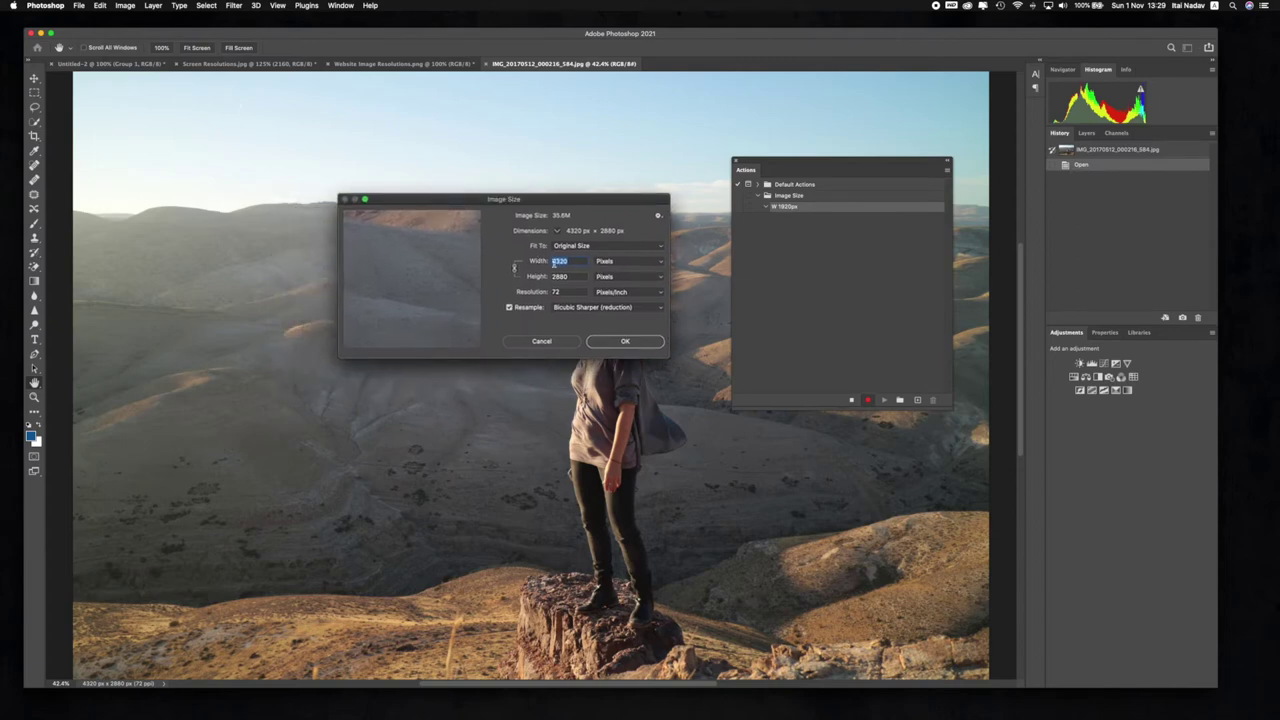
text(1920)
drag(441, 241, 443, 311)
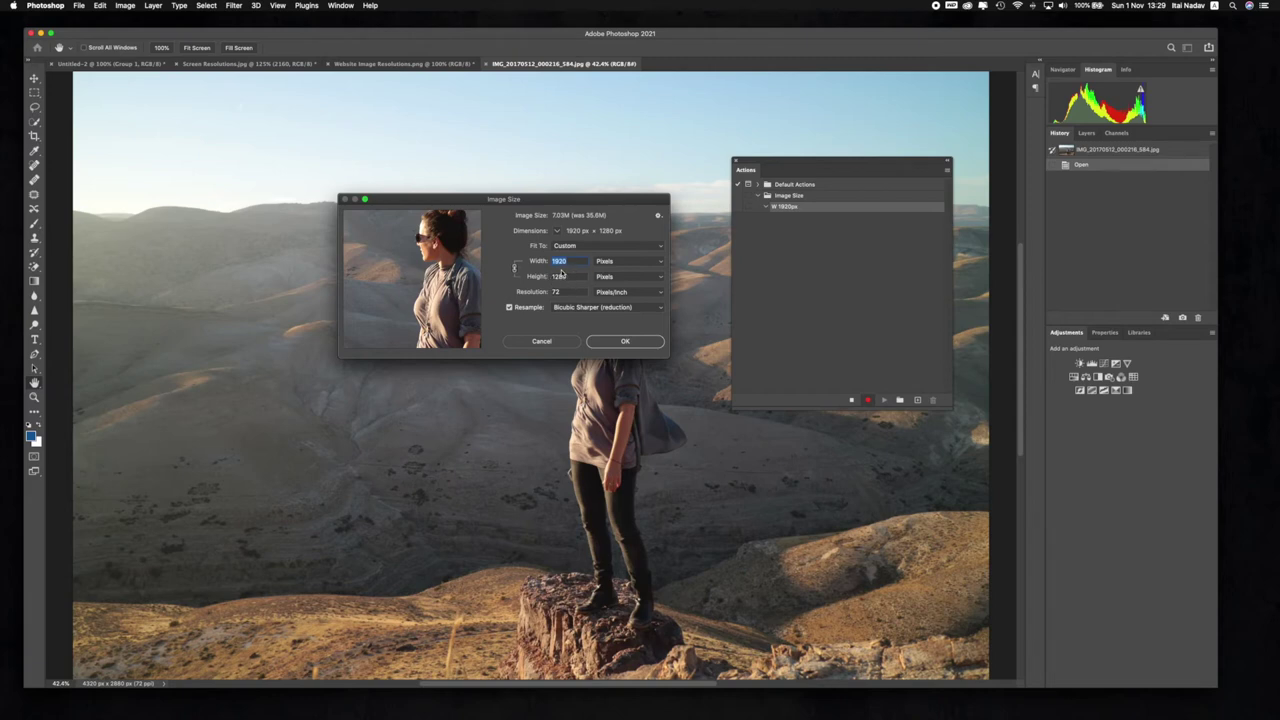
click(578, 308)
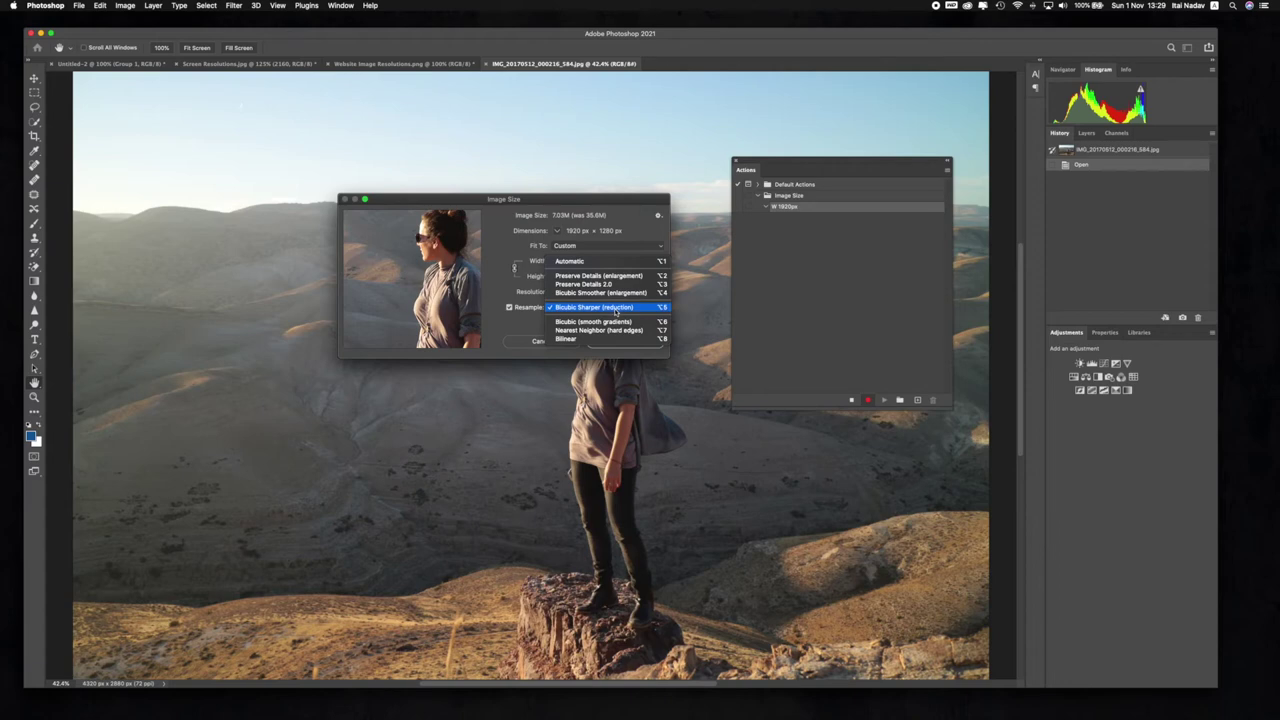
click(583, 263)
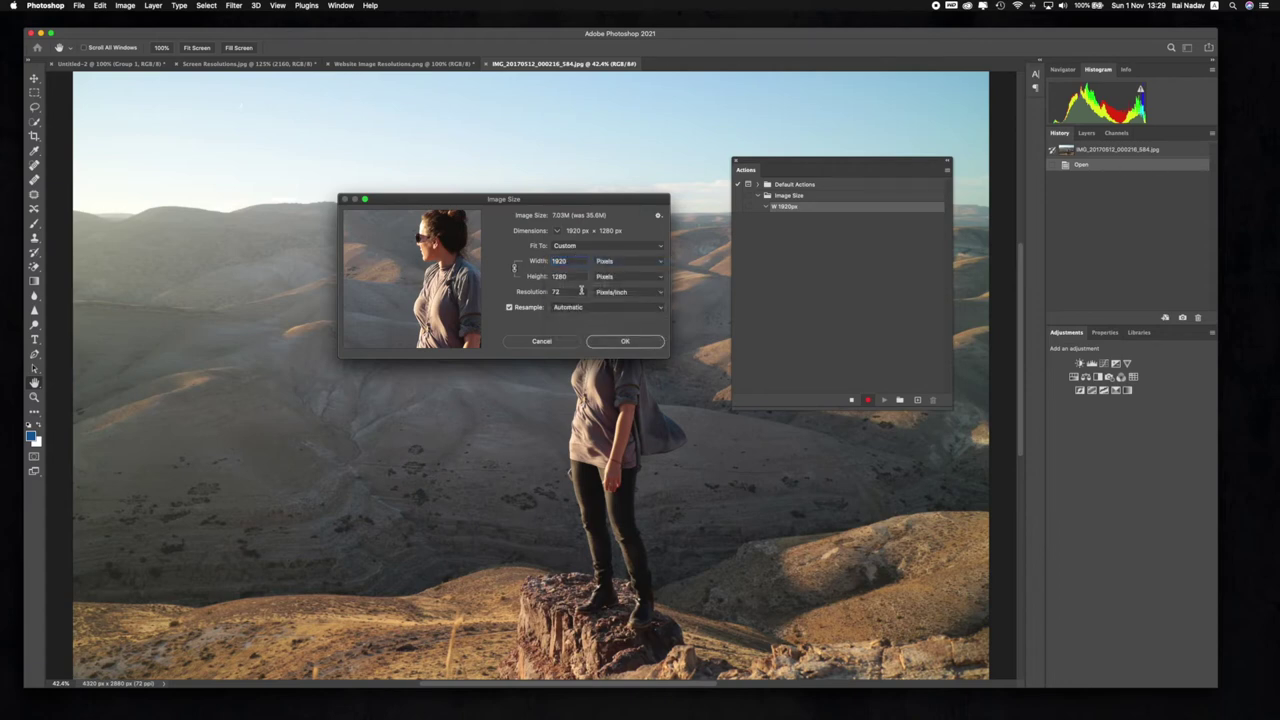
click(616, 341)
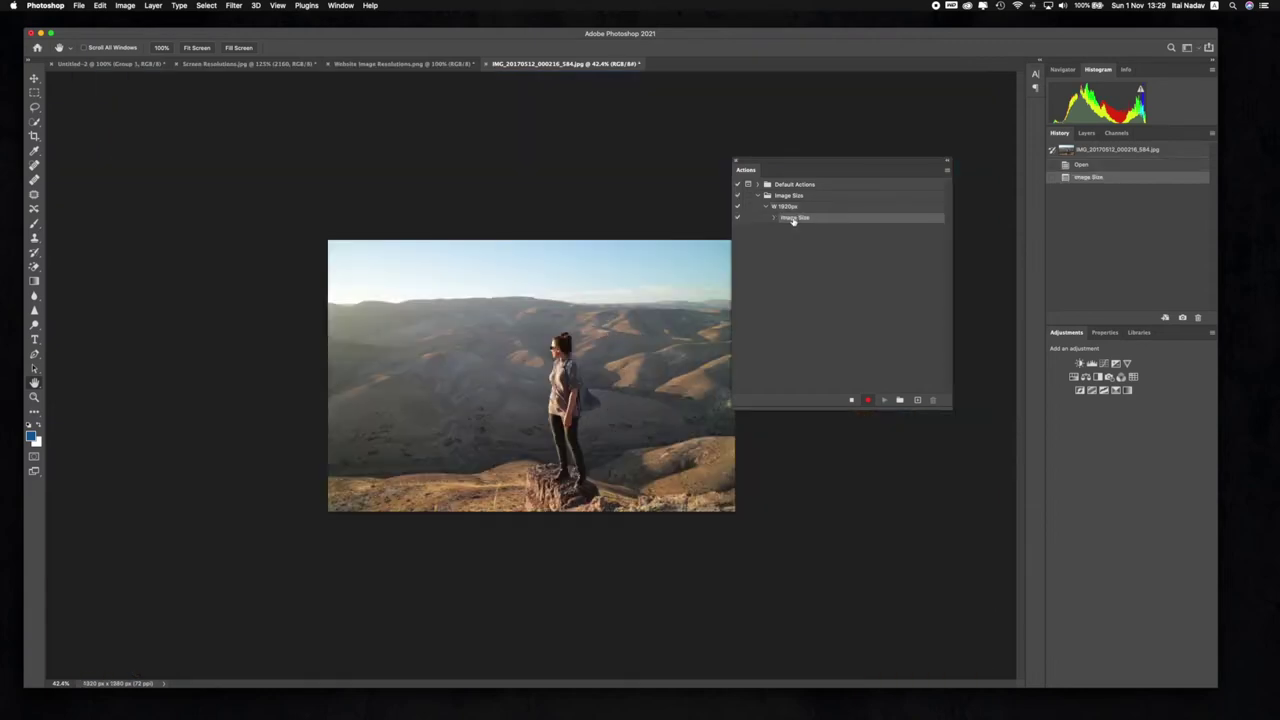
Step: Record converting the photo to the sRGB IEC61966-2.1 destination profile with Convert to Profile
right_click(555, 347)
click(568, 360)
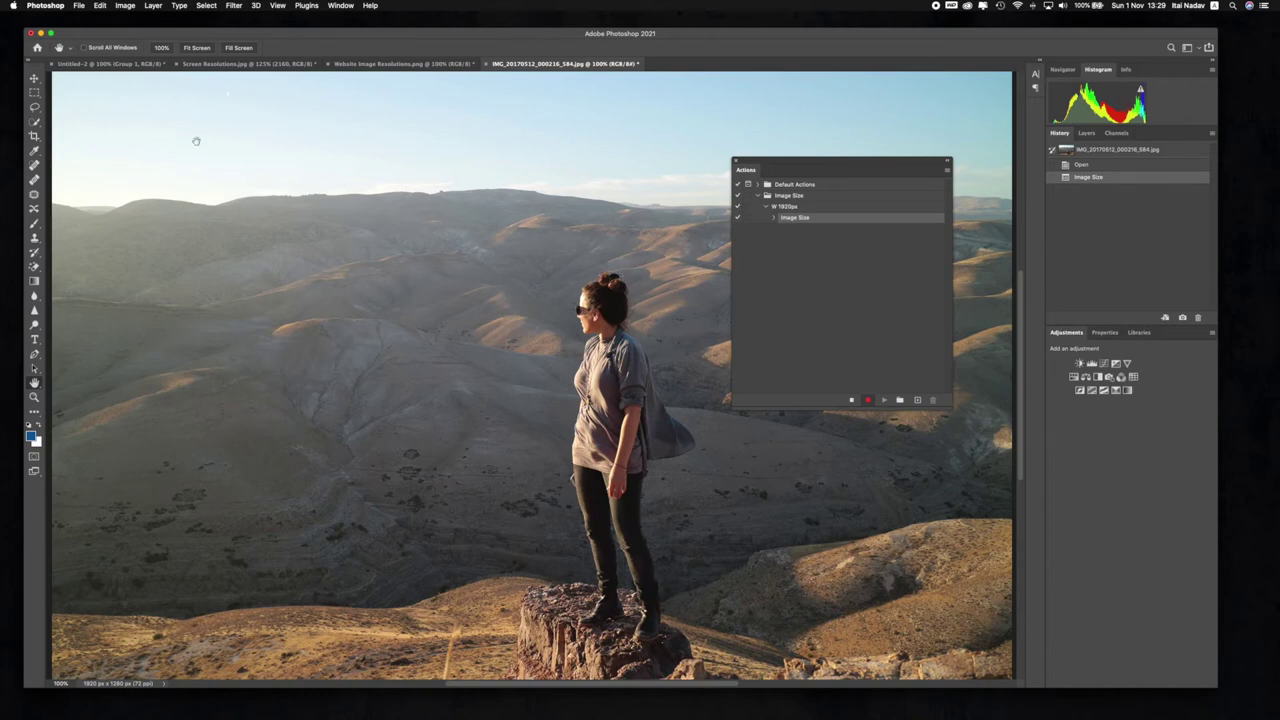
click(101, 7)
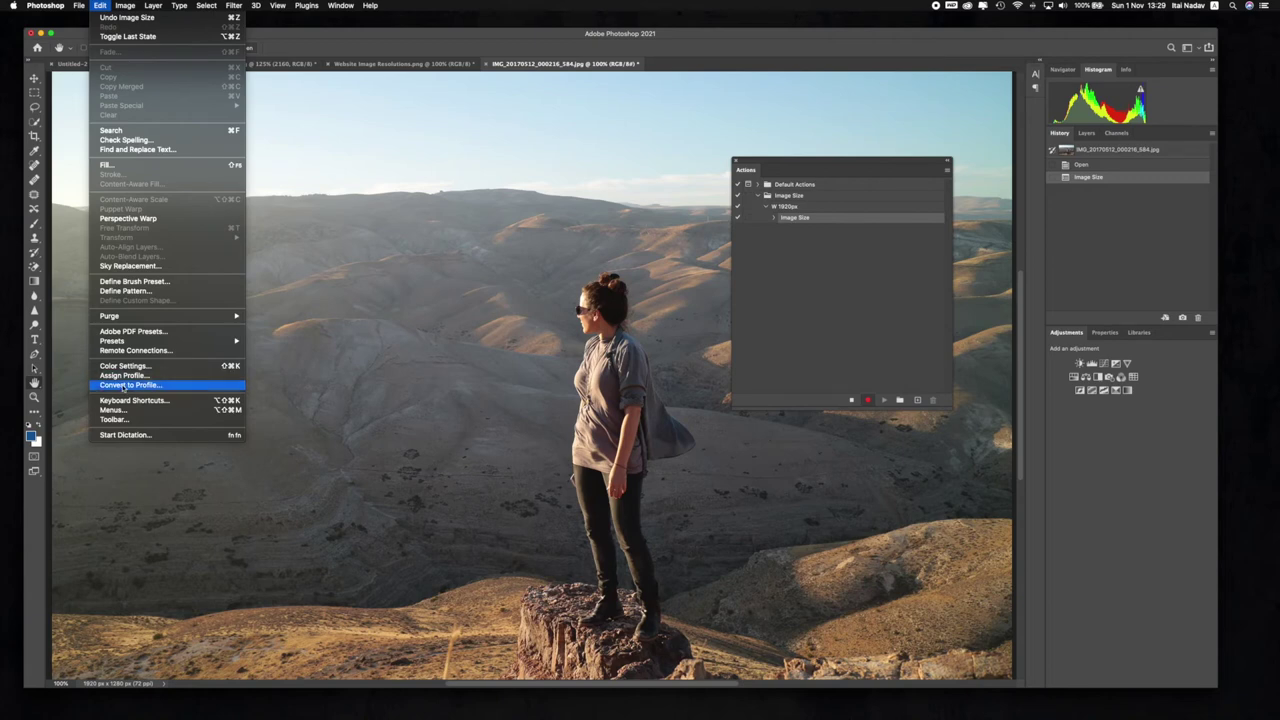
click(157, 386)
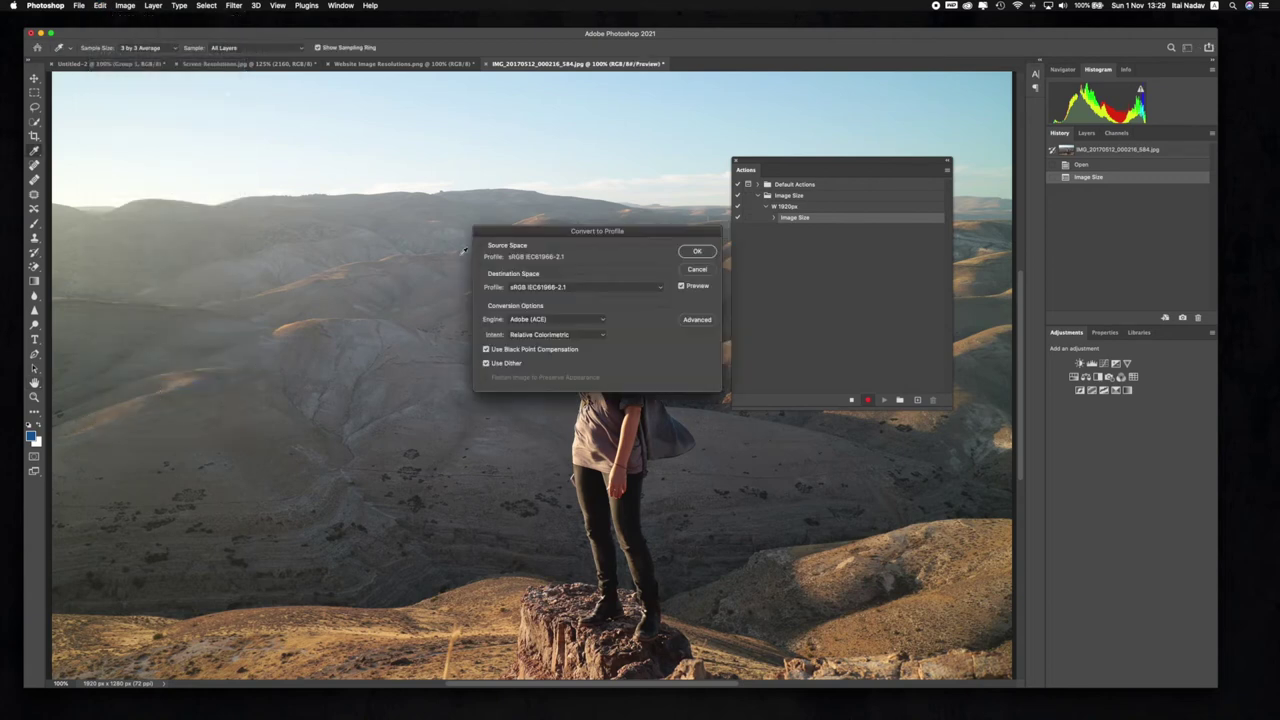
drag(520, 236, 498, 222)
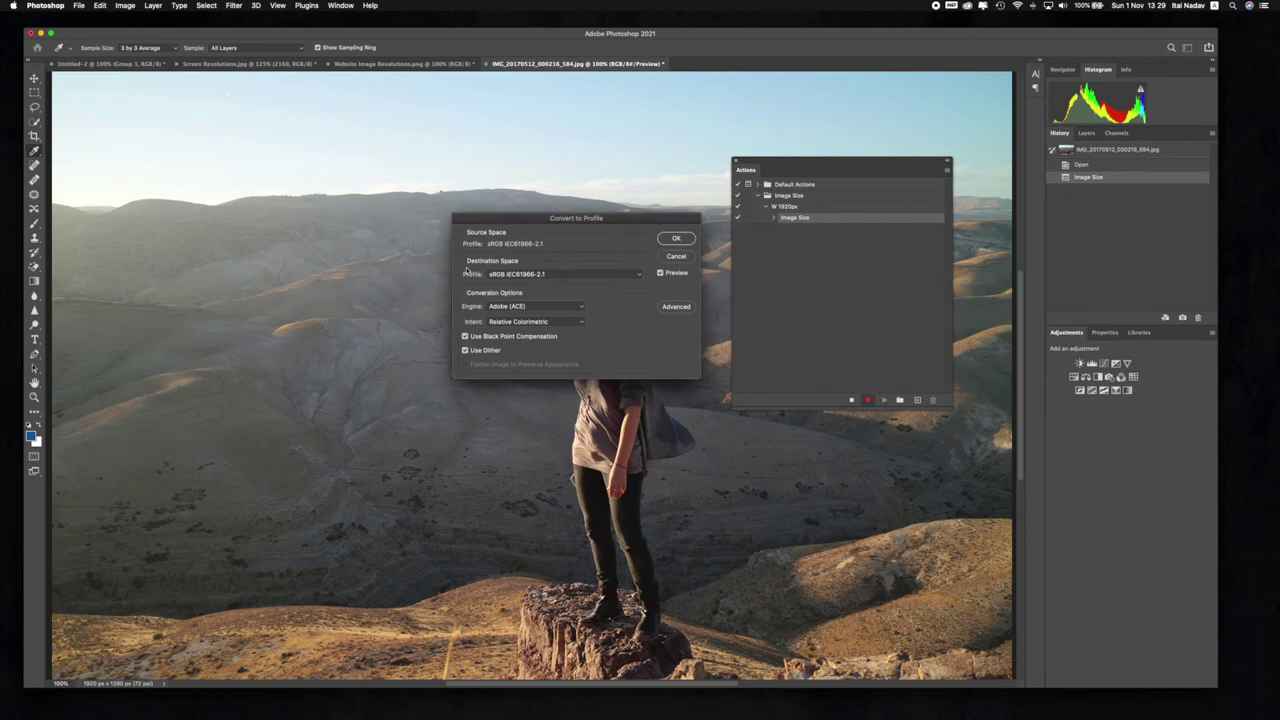
click(513, 274)
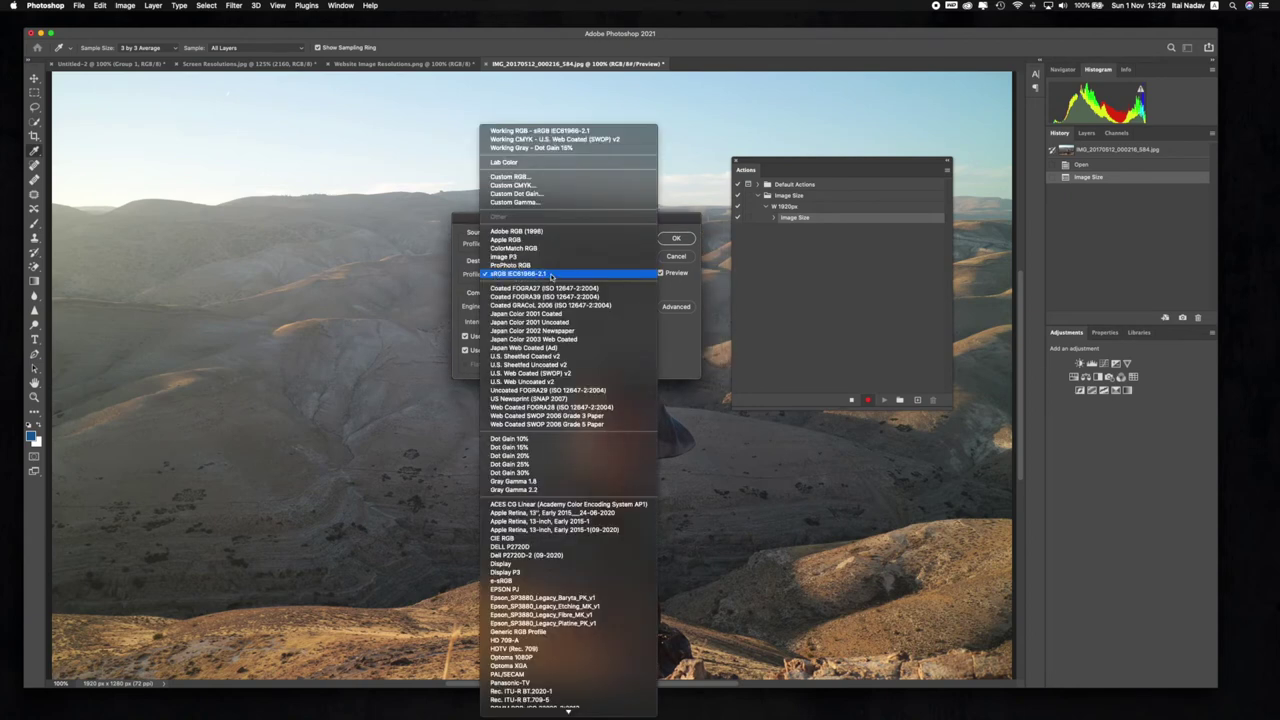
click(550, 275)
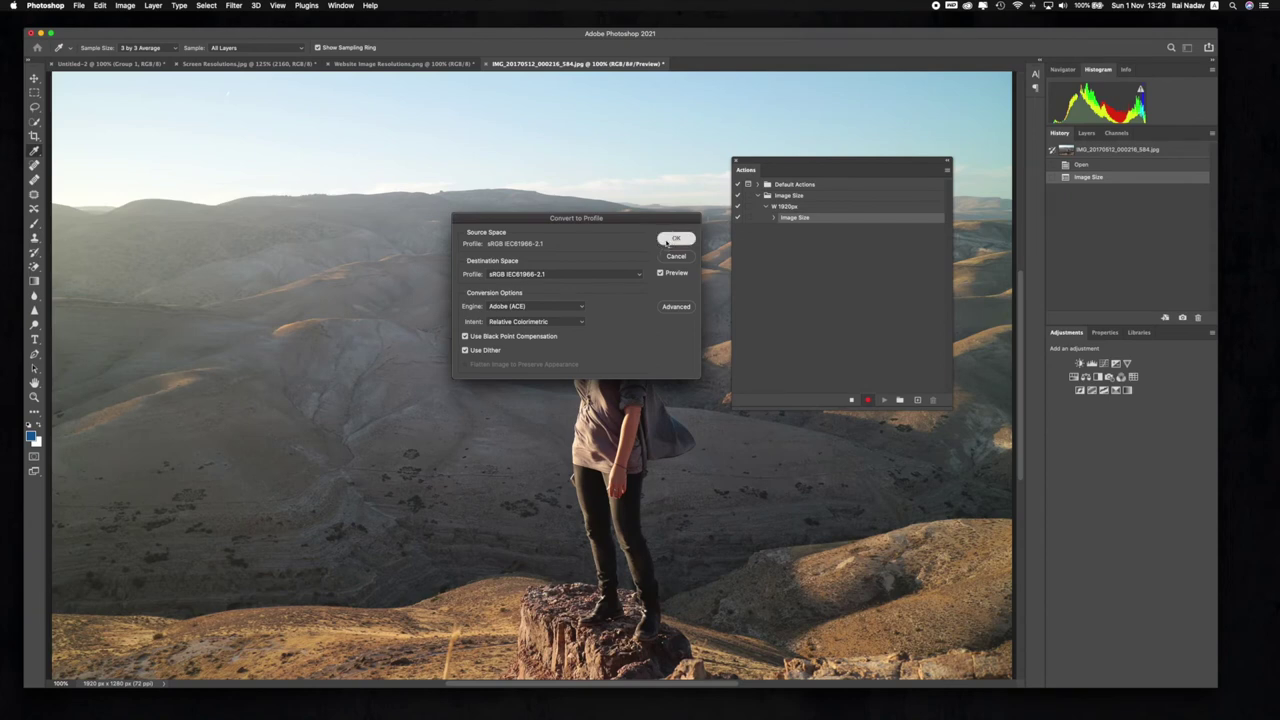
click(675, 239)
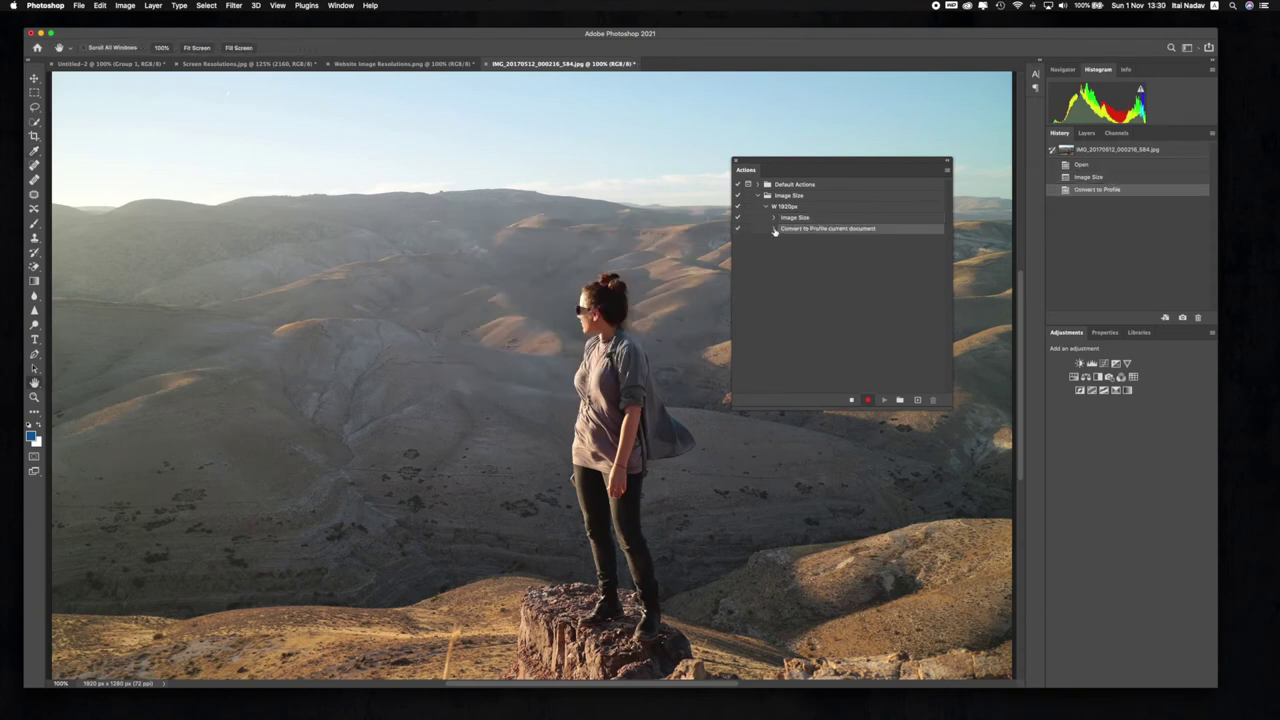
Step: Inspect the settings stored in the action's recorded Convert to Profile command
click(774, 229)
click(774, 230)
click(775, 231)
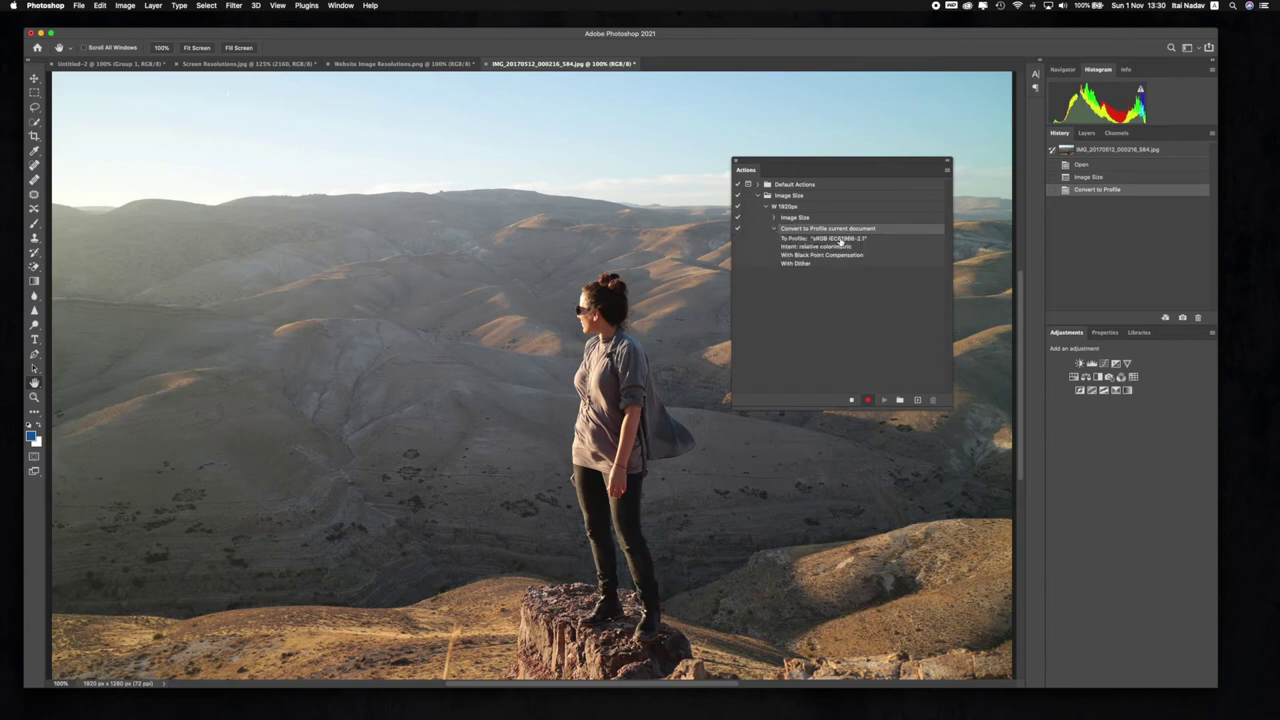
click(773, 230)
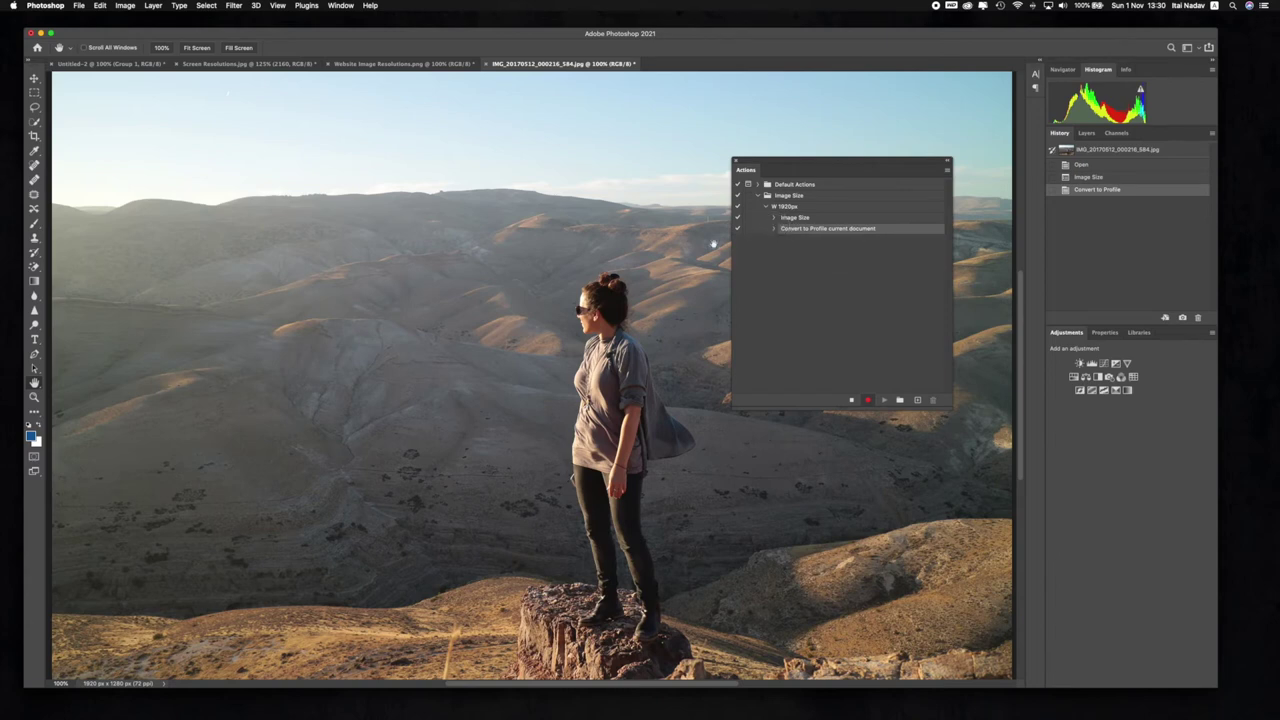
Step: Record an Unsharp Mask on the photo with a slightly reduced amount, radius 0.5 pixels and threshold 0, comparing the preview on and off
right_click(643, 338)
click(629, 345)
drag(629, 345, 628, 328)
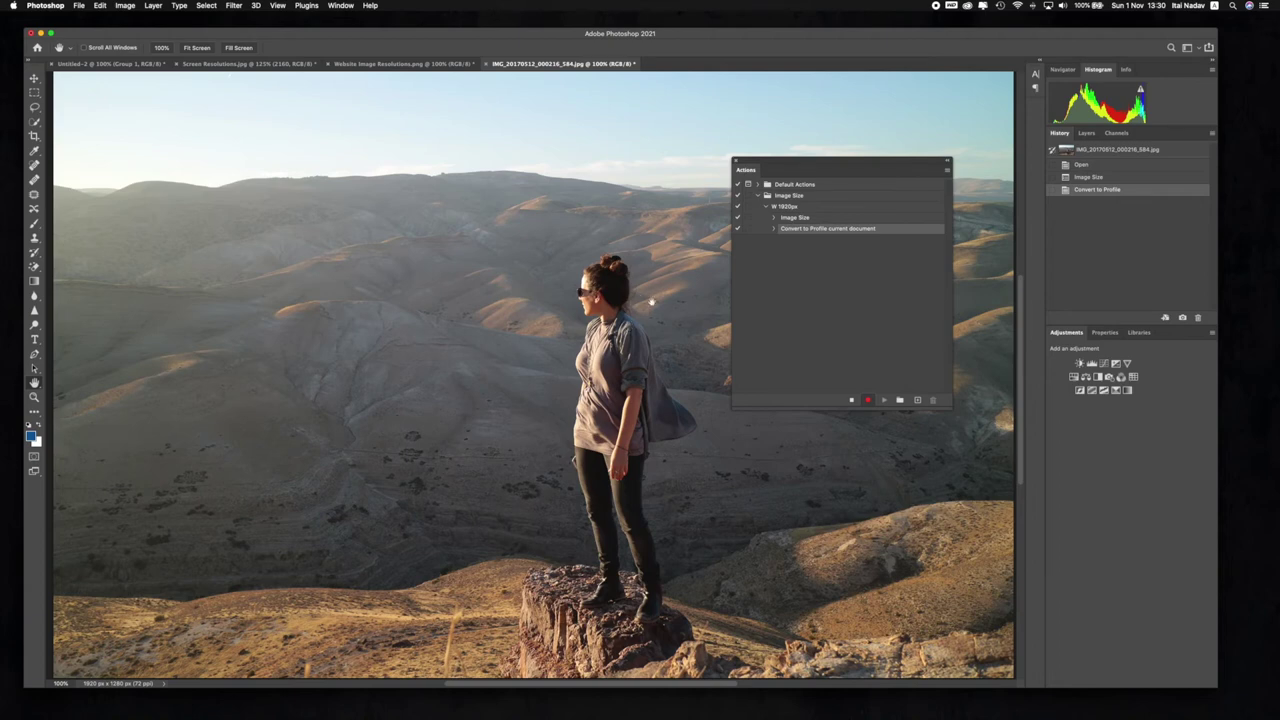
click(233, 5)
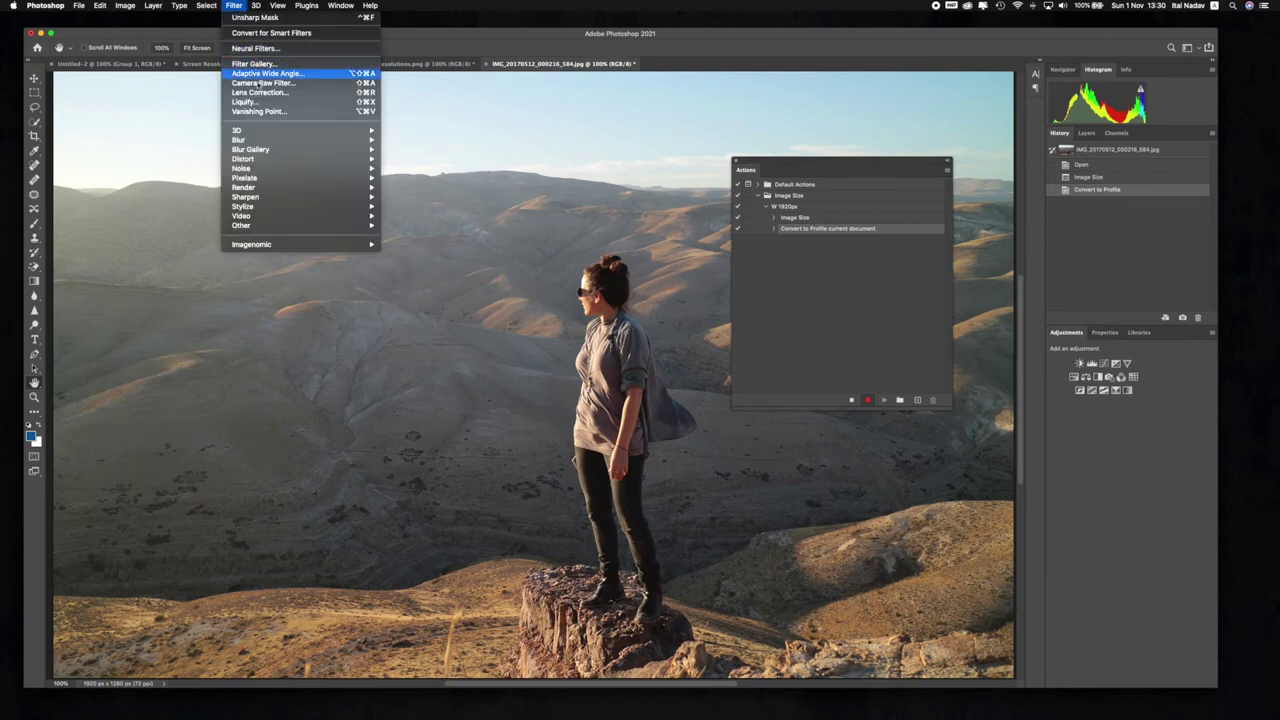
mouse_move(283, 197)
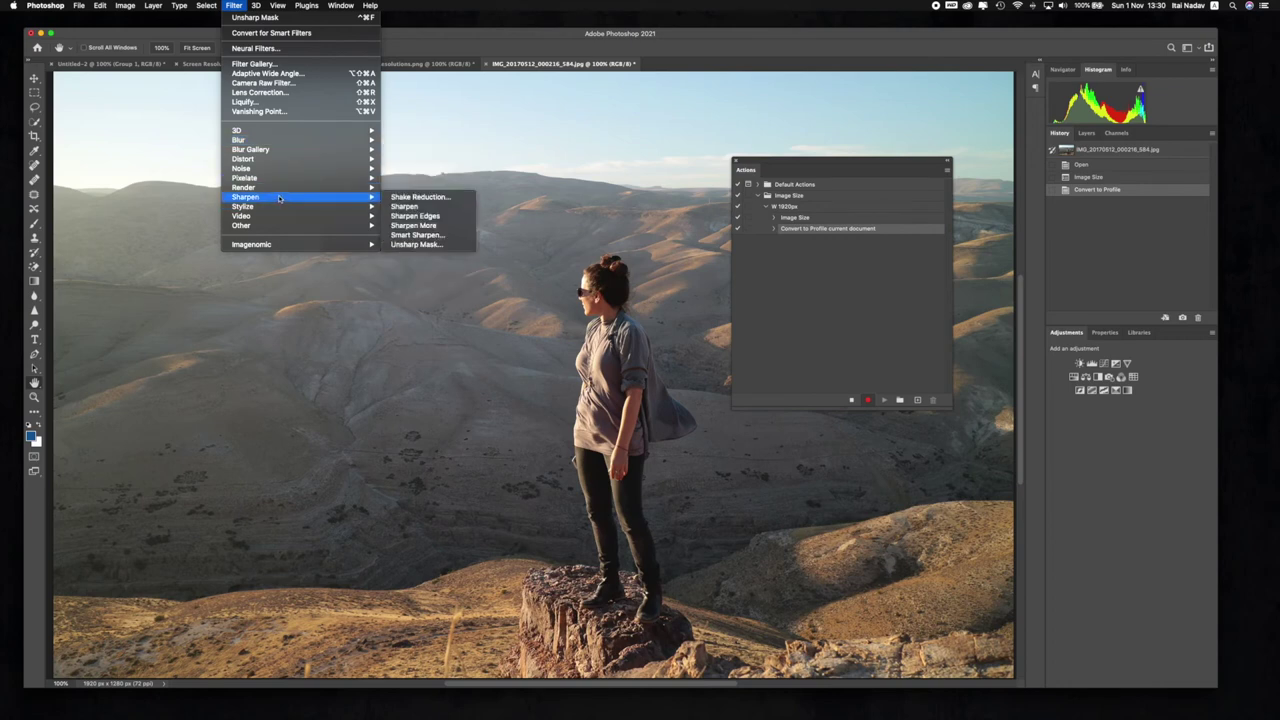
click(449, 244)
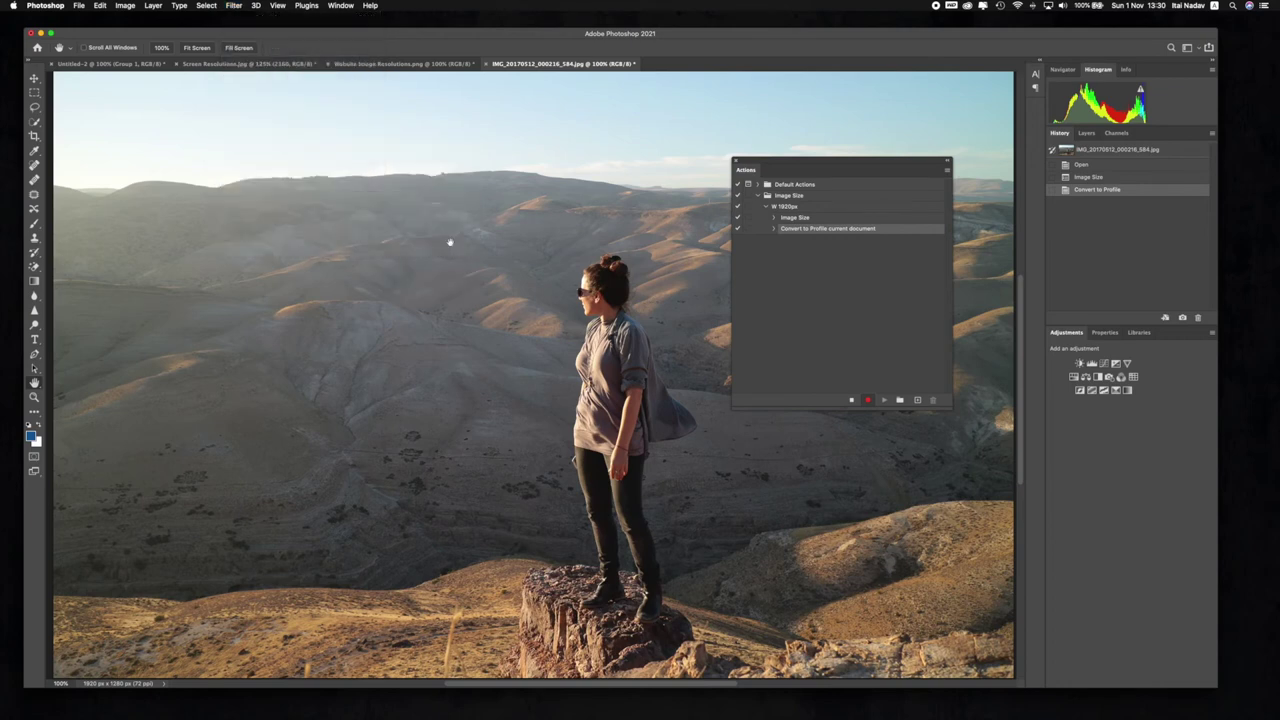
drag(425, 196, 765, 185)
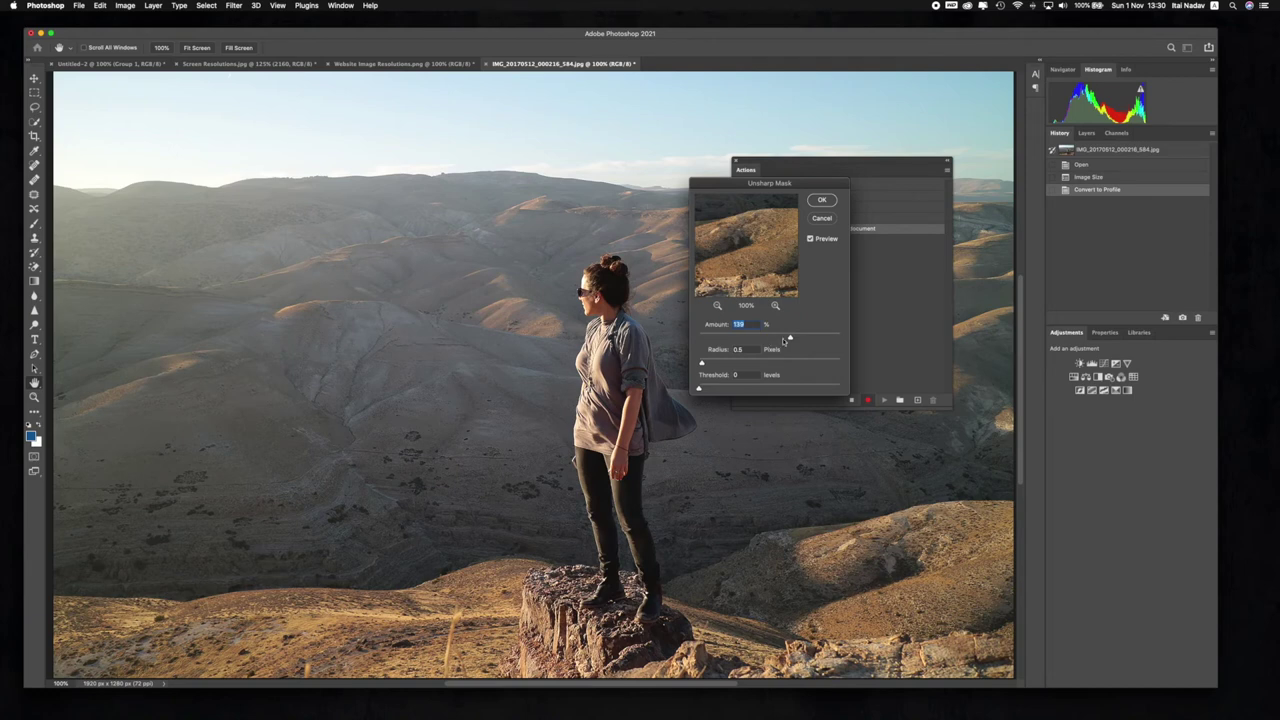
drag(790, 340, 781, 341)
click(811, 239)
click(811, 239)
click(823, 200)
Step: Inspect the settings stored in the action's recorded Unsharp Mask command
drag(795, 158, 749, 149)
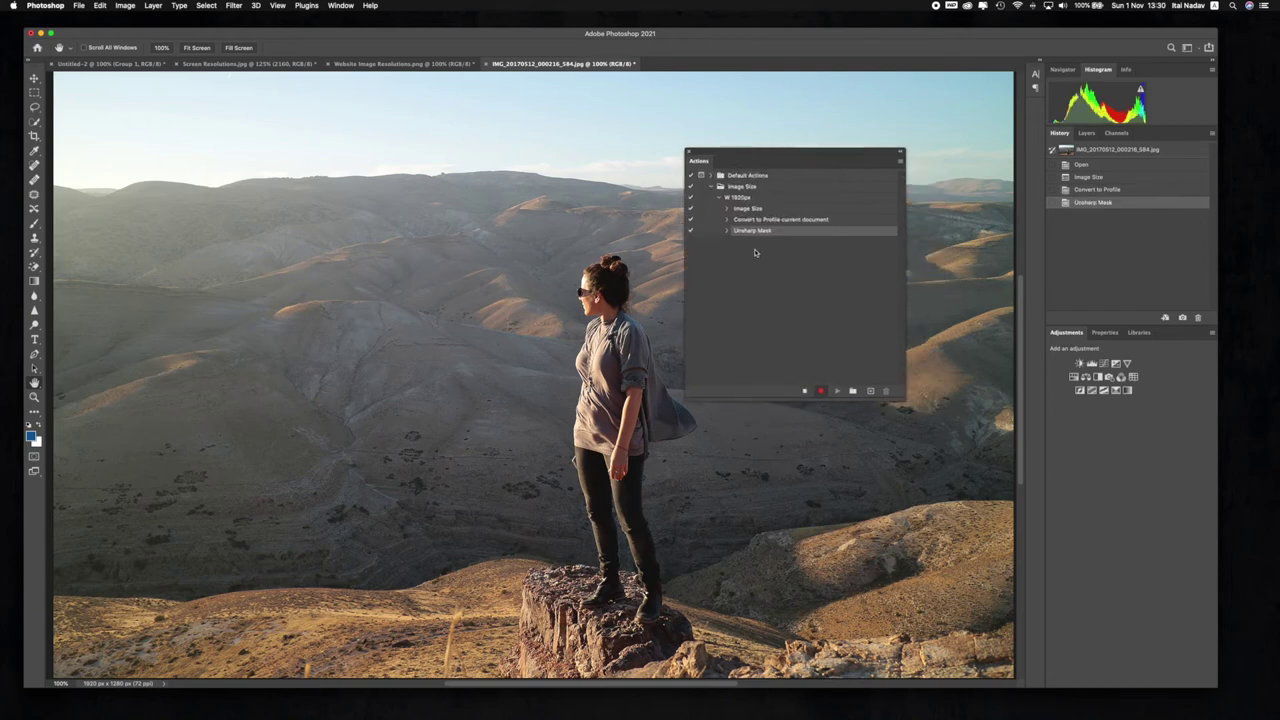
click(727, 231)
click(727, 231)
Step: Record saving the photo as a JPEG in the Desktop's WEB READY folder with the sRGB IEC61966-2.1 profile embedded
click(80, 6)
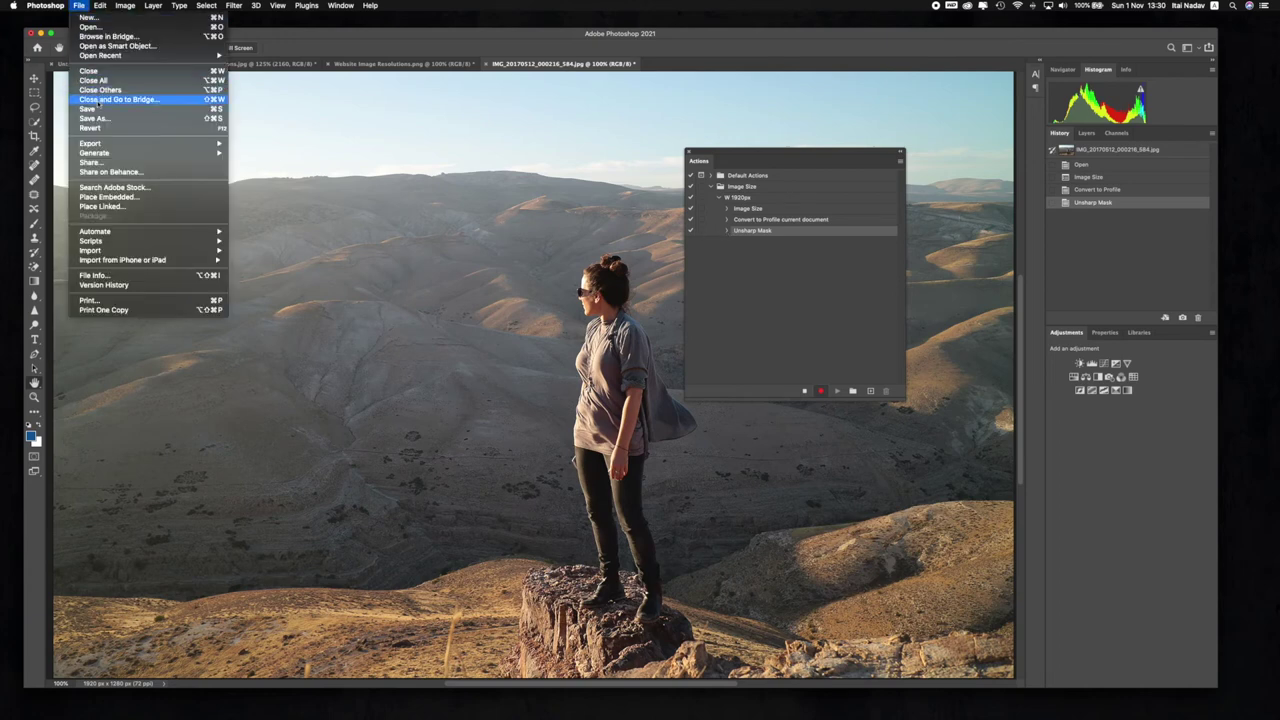
click(97, 118)
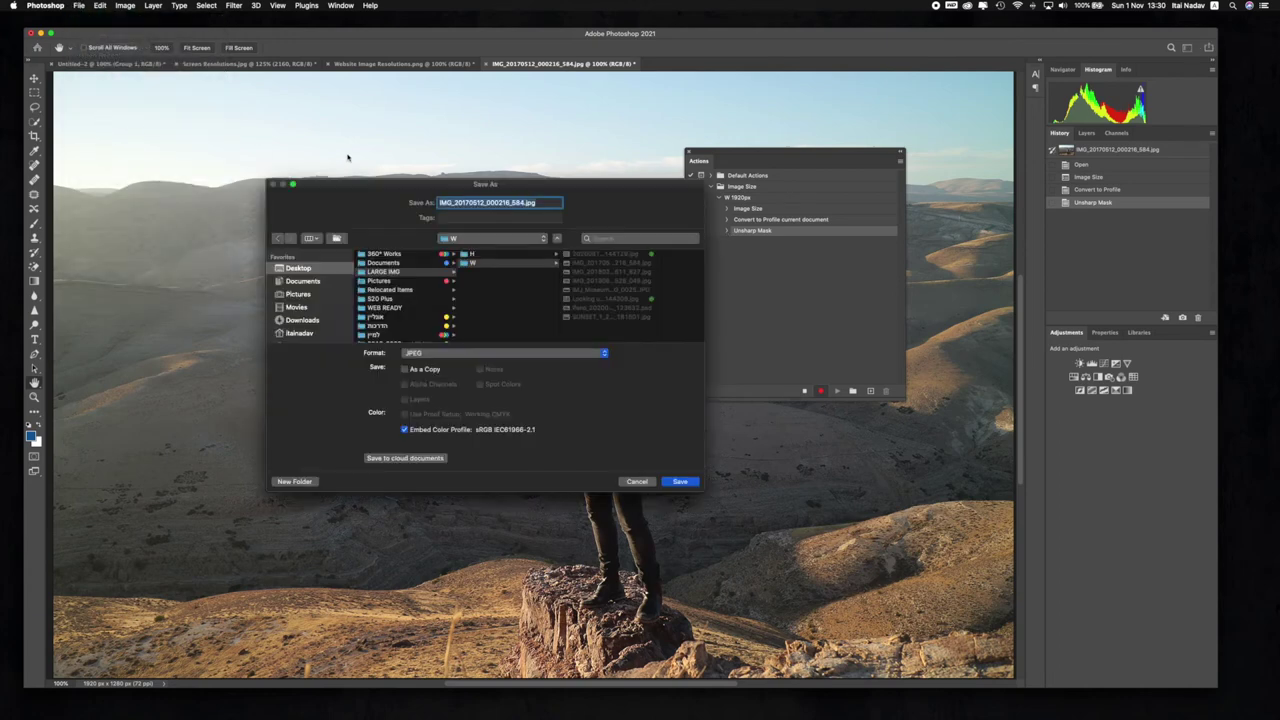
scroll(403, 303, down, 3)
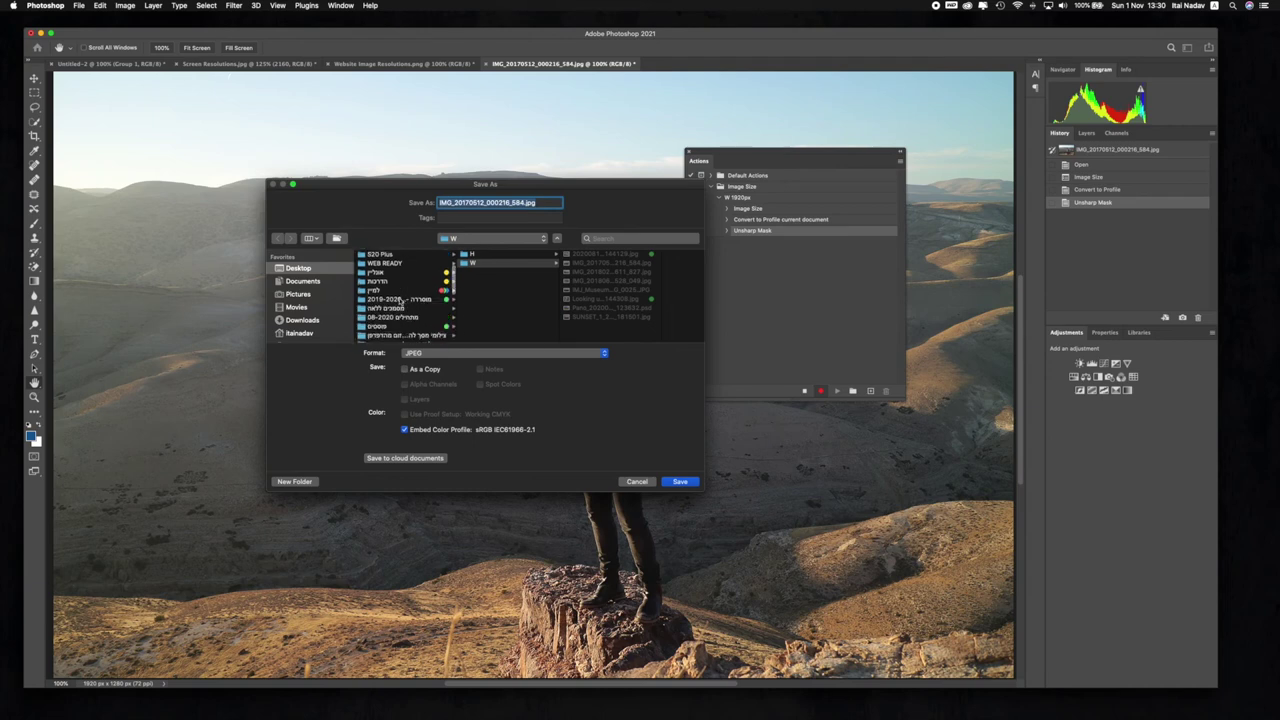
click(387, 264)
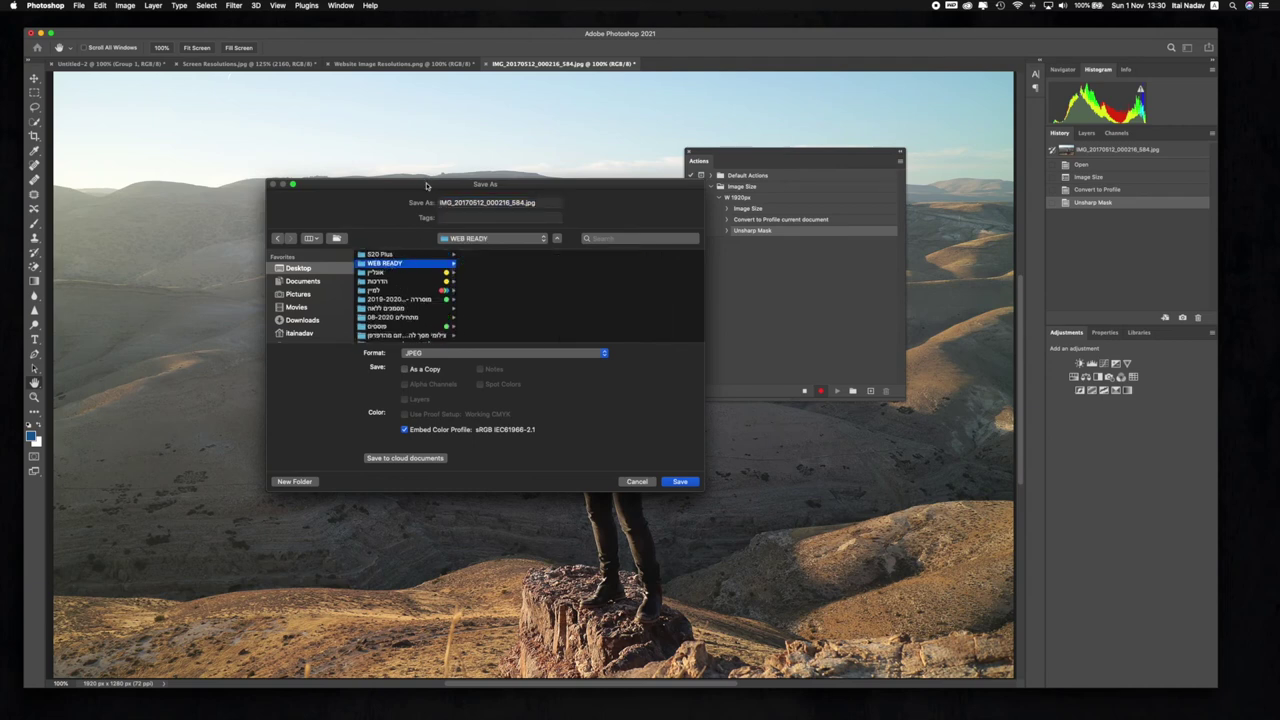
drag(426, 186, 408, 167)
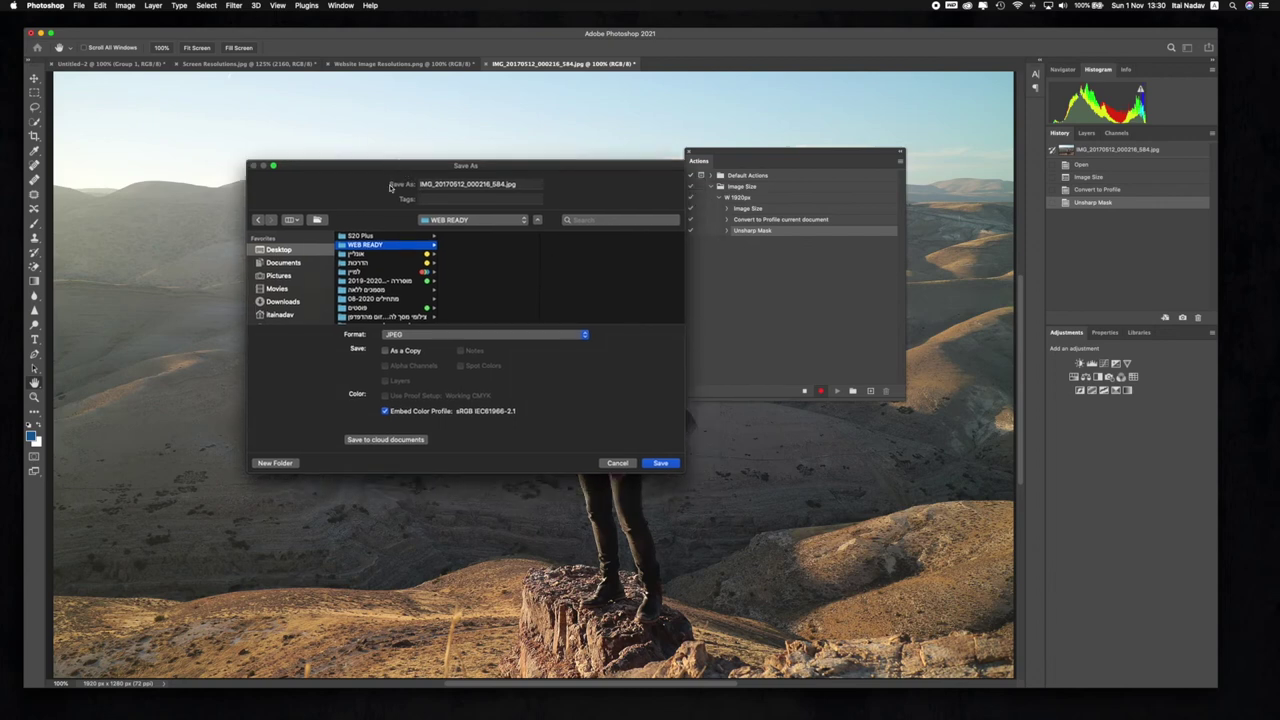
drag(381, 160, 359, 152)
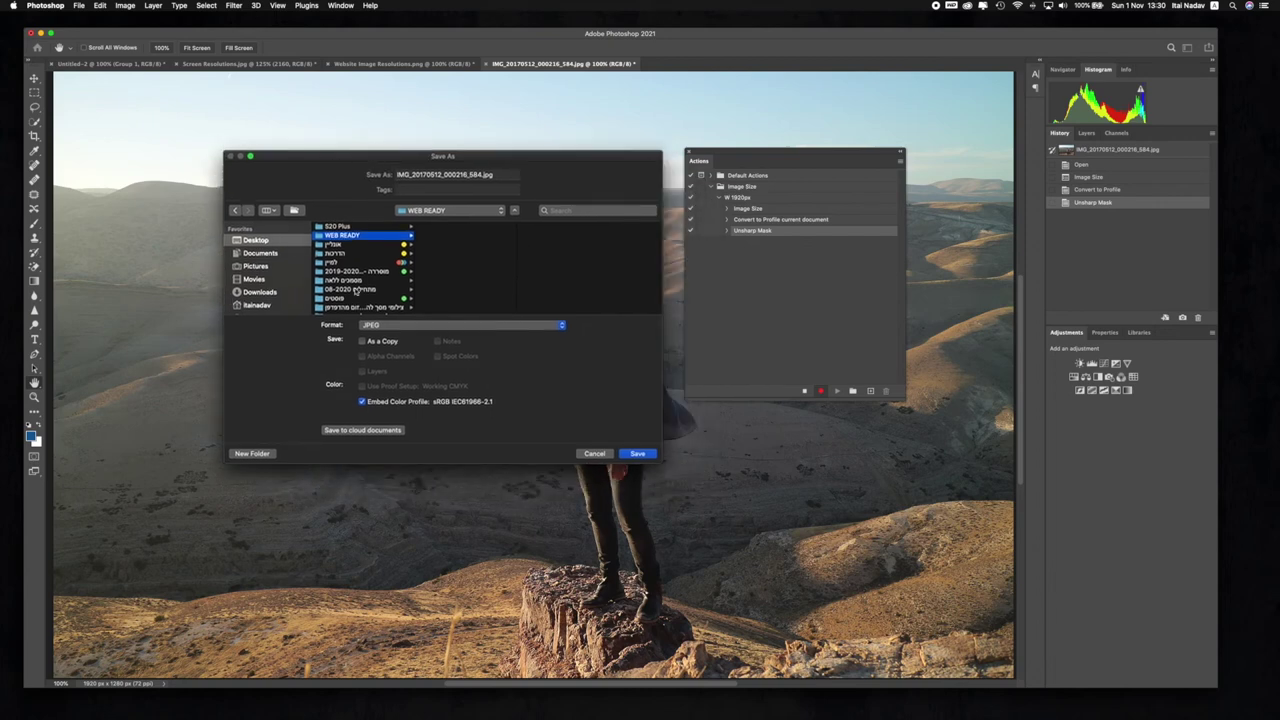
click(640, 454)
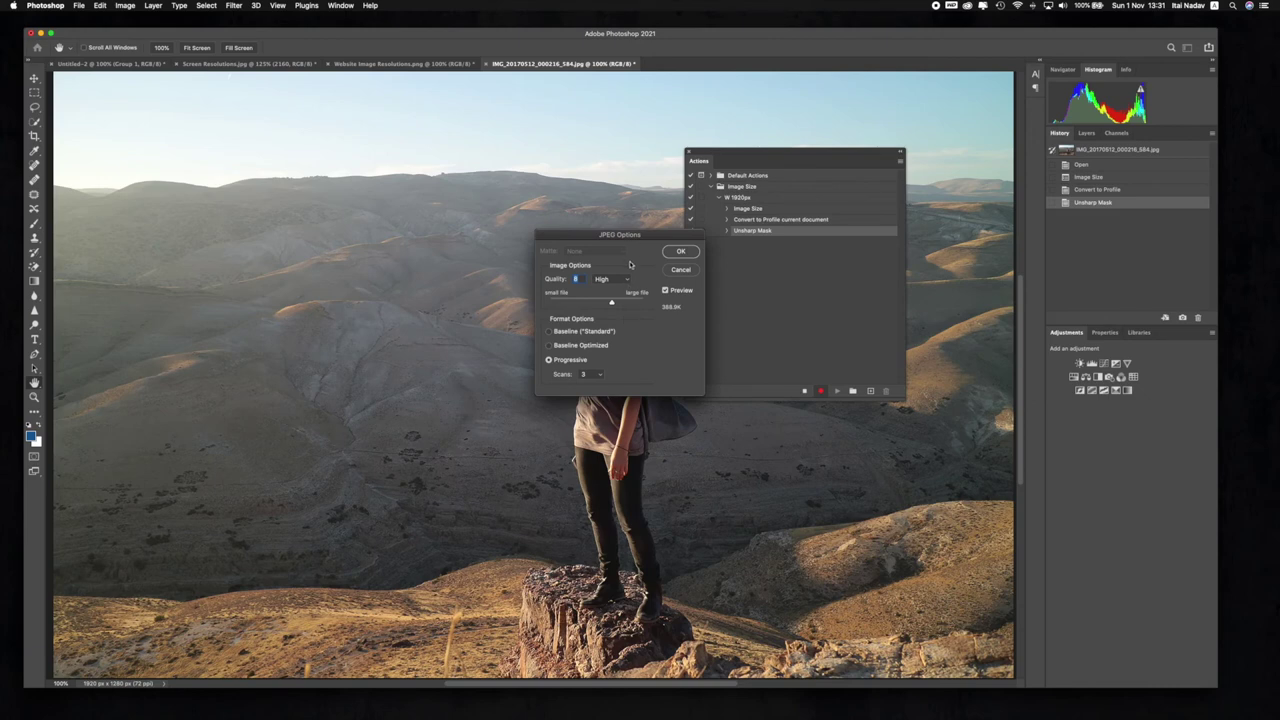
Step: Set the JPEG options to quality 8 and Baseline ("Standard") for the recorded save, and stop recording the action
drag(634, 231, 570, 240)
drag(551, 306, 582, 306)
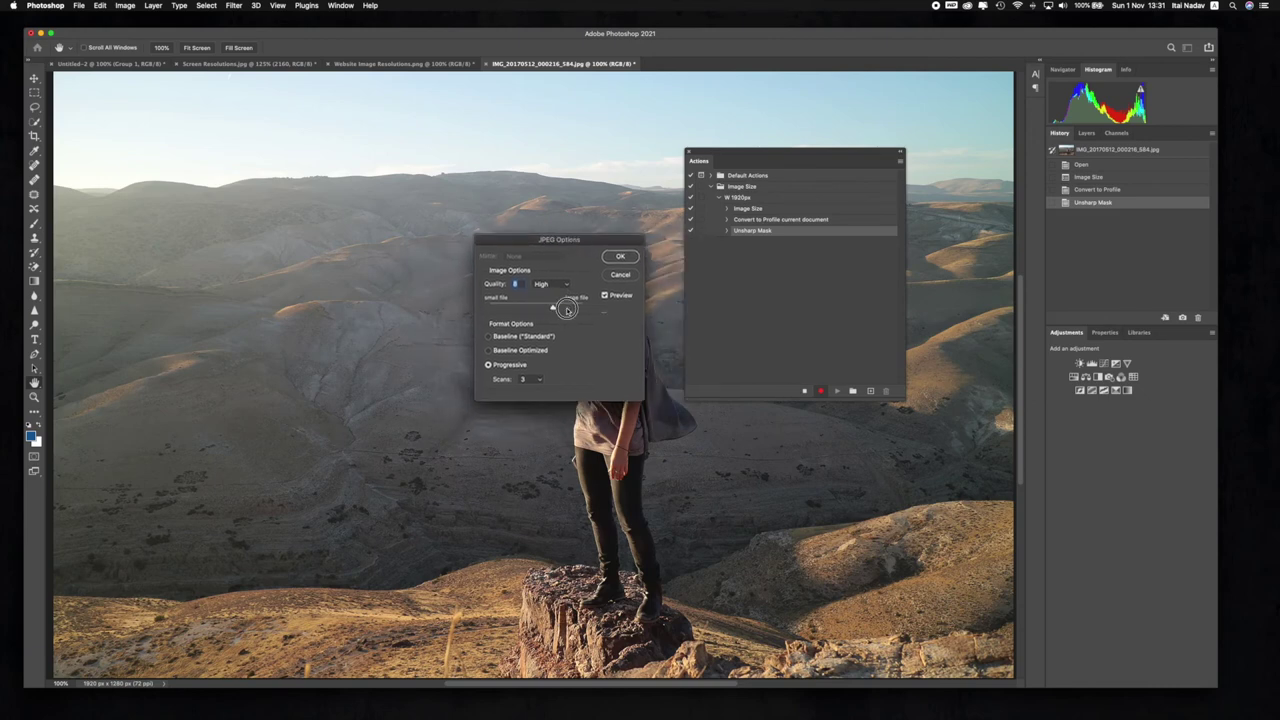
click(489, 337)
text(8)
double_click(518, 285)
click(631, 254)
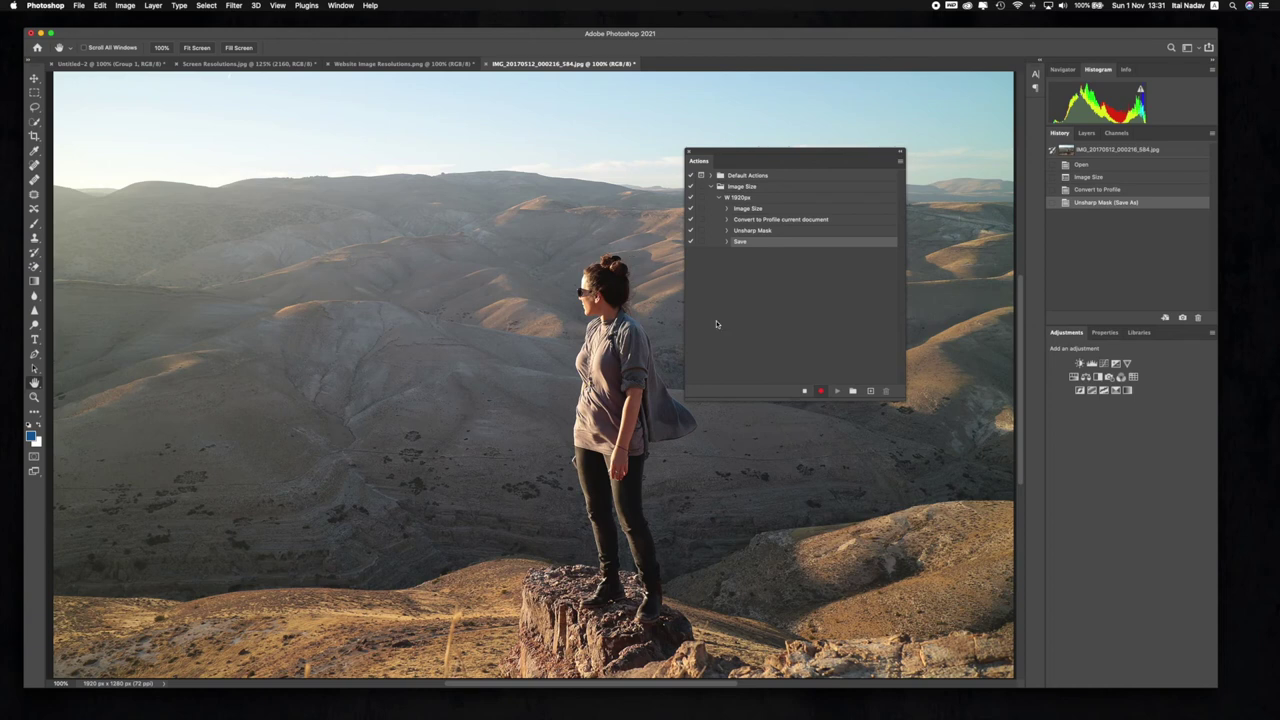
click(805, 391)
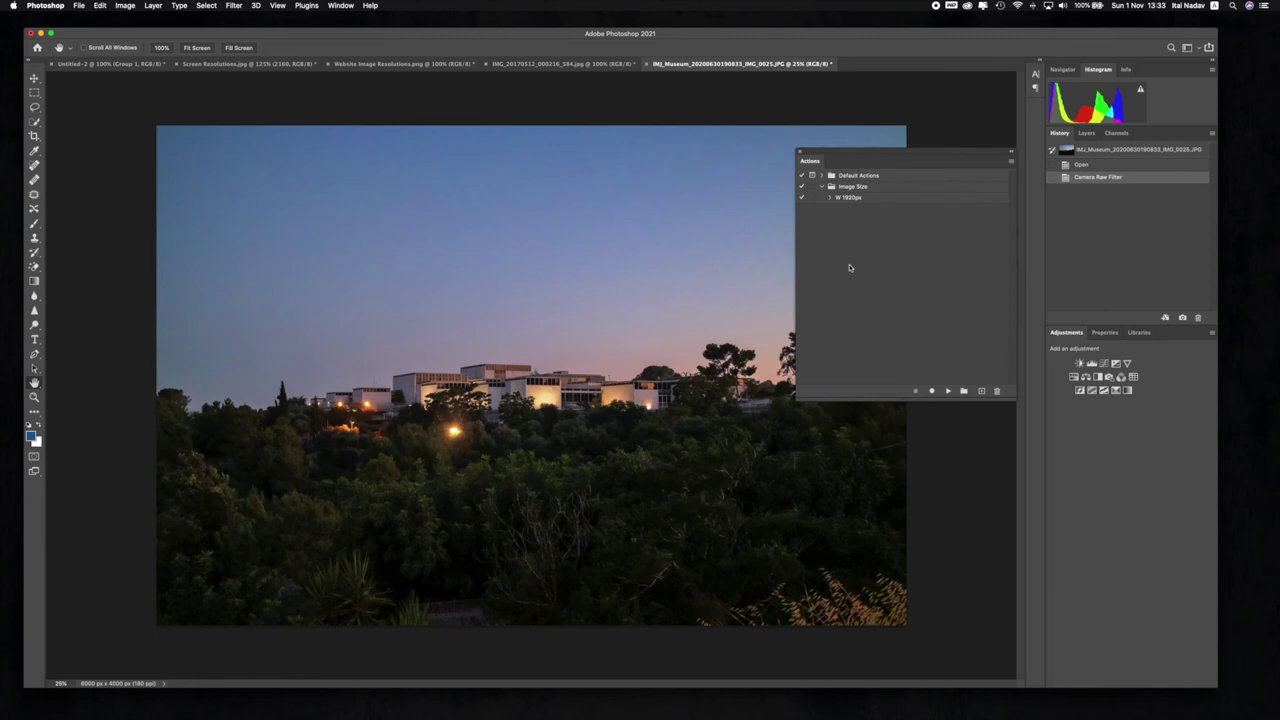
Step: Examine the museum photo at 100% and check its pixel dimensions in Image Size without changing them
right_click(621, 265)
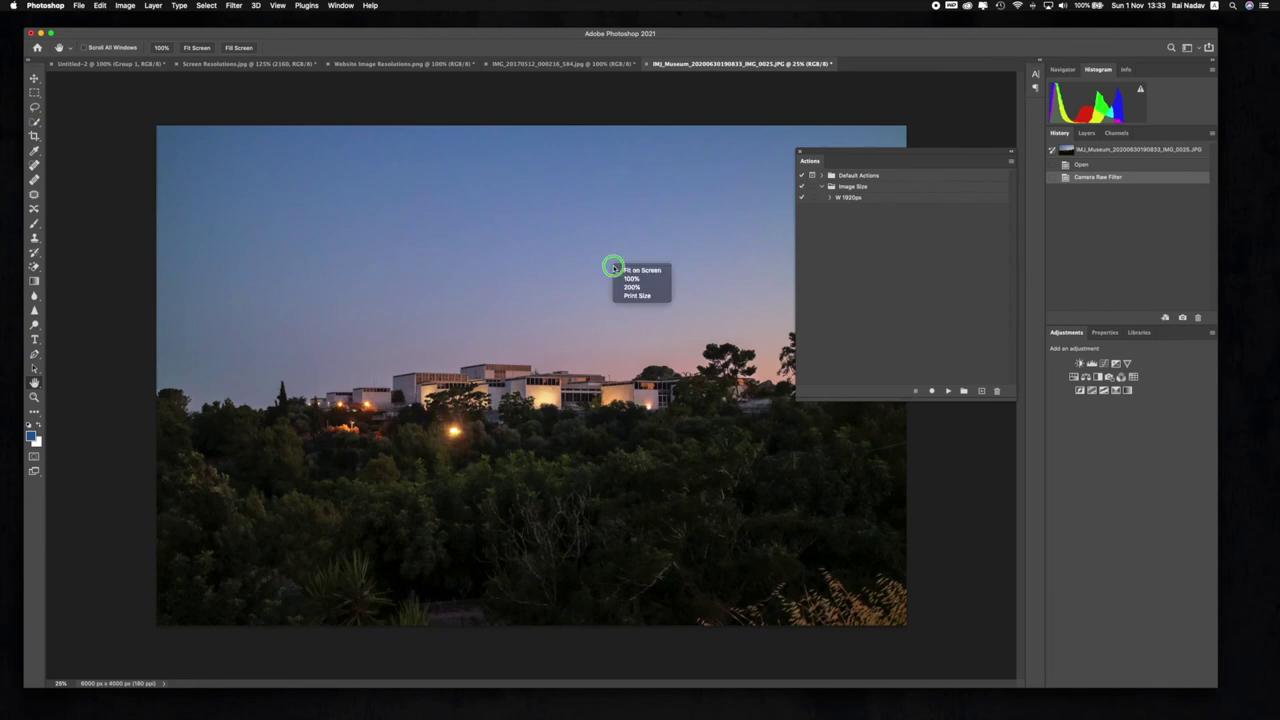
click(630, 283)
scroll(559, 273, down, 10)
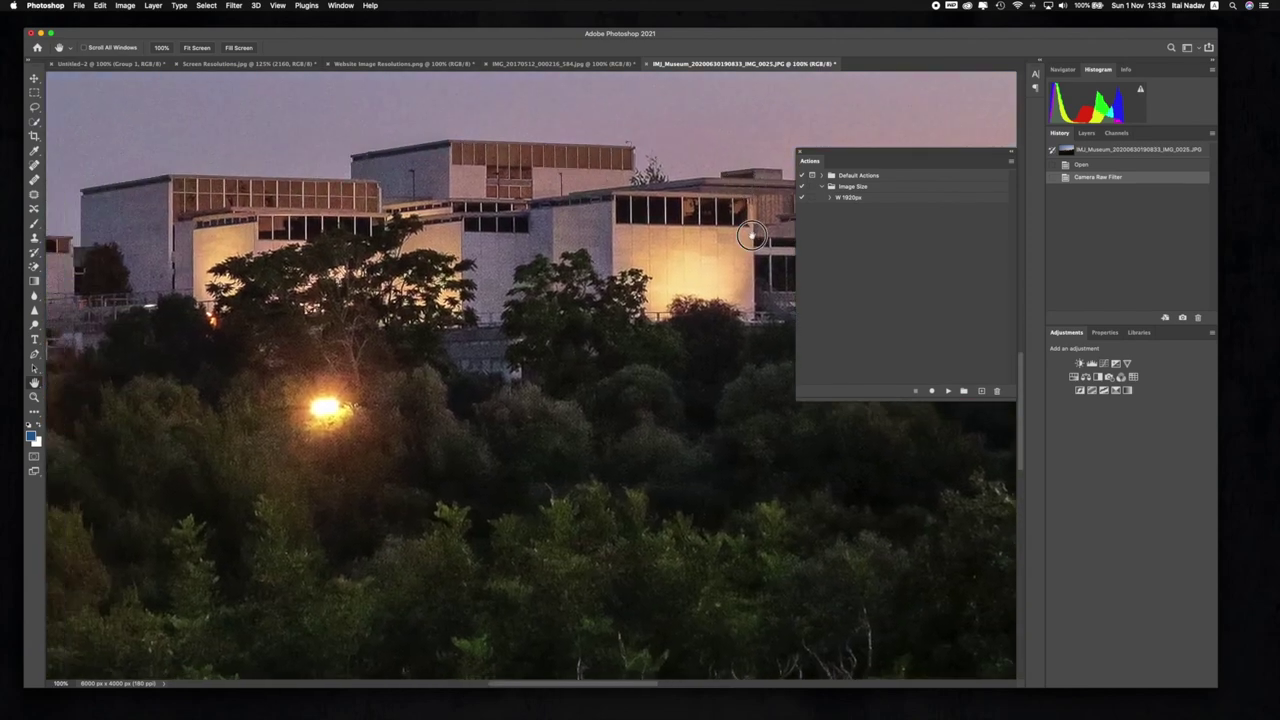
scroll(540, 274, up, 3)
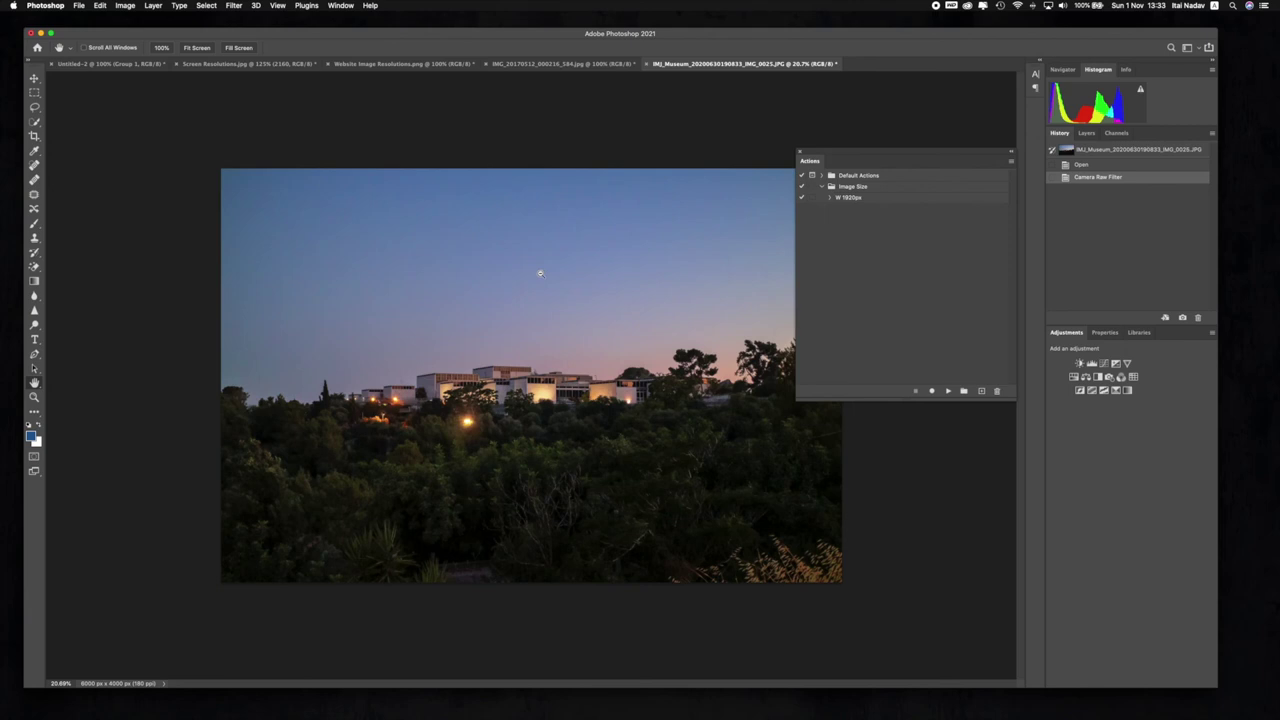
key(super+alt+i)
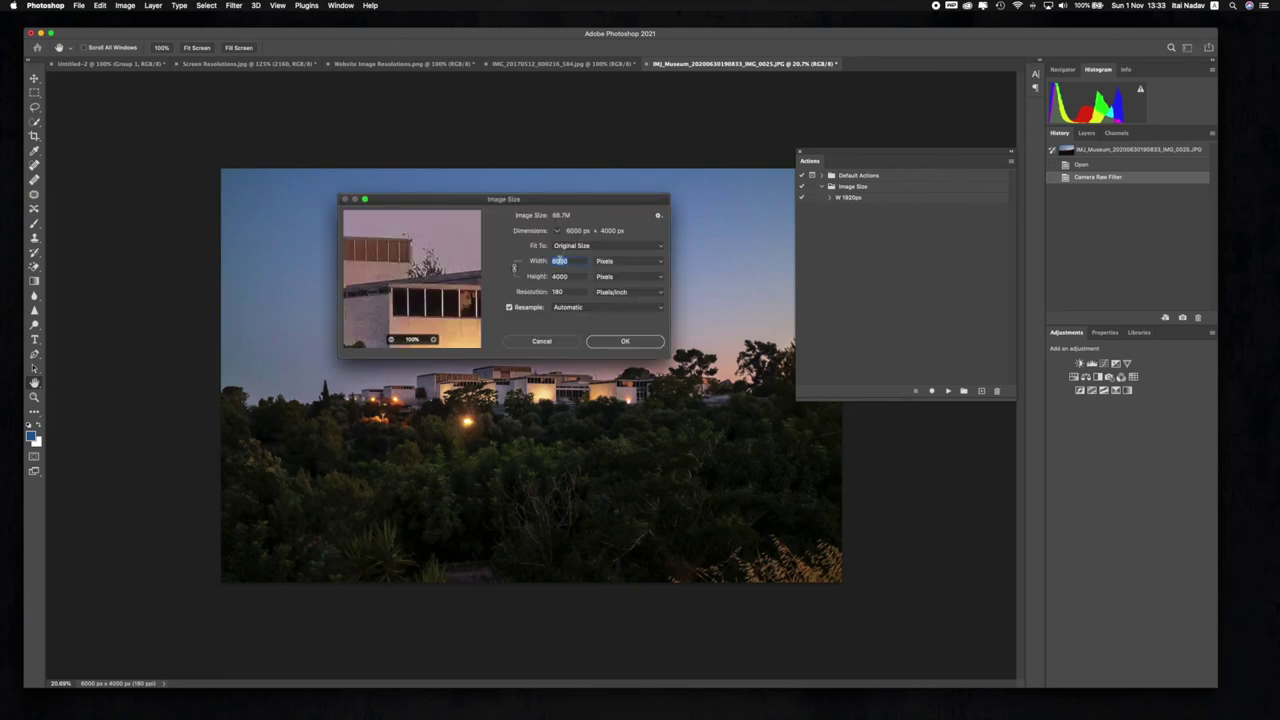
click(541, 341)
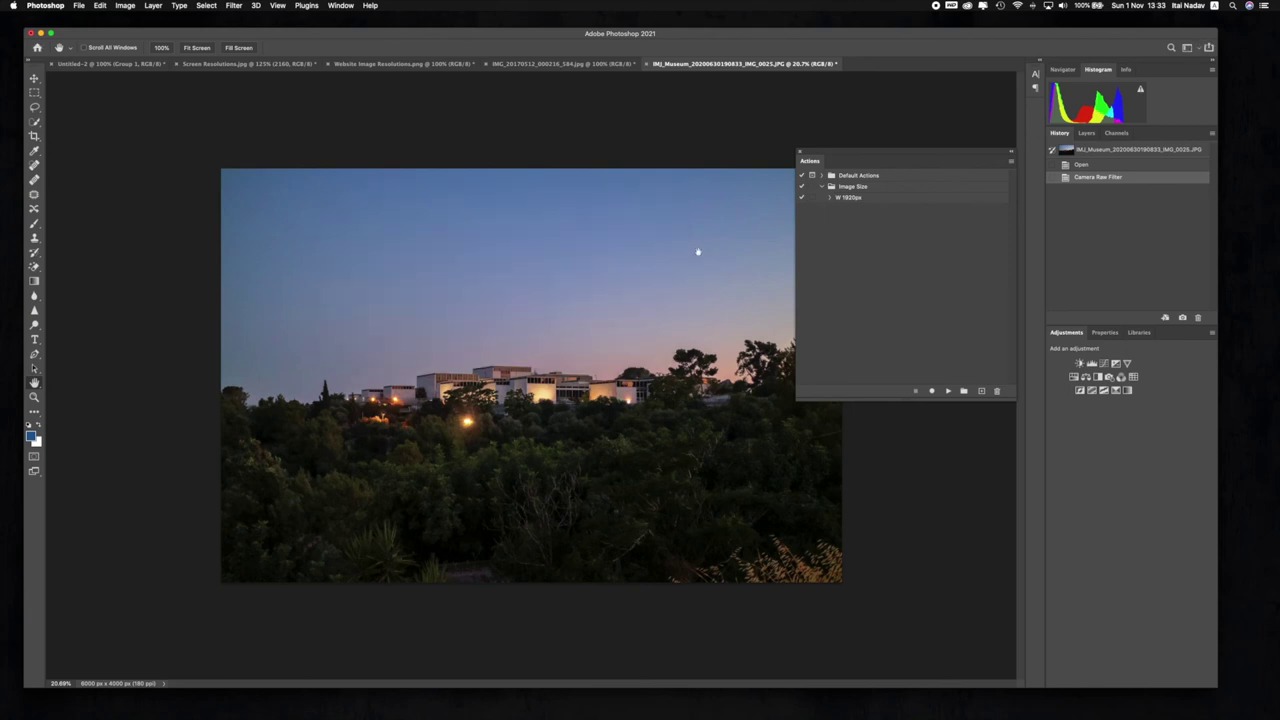
Step: Run the W 1920px action on the museum photo and view the resized image at 100%
click(856, 198)
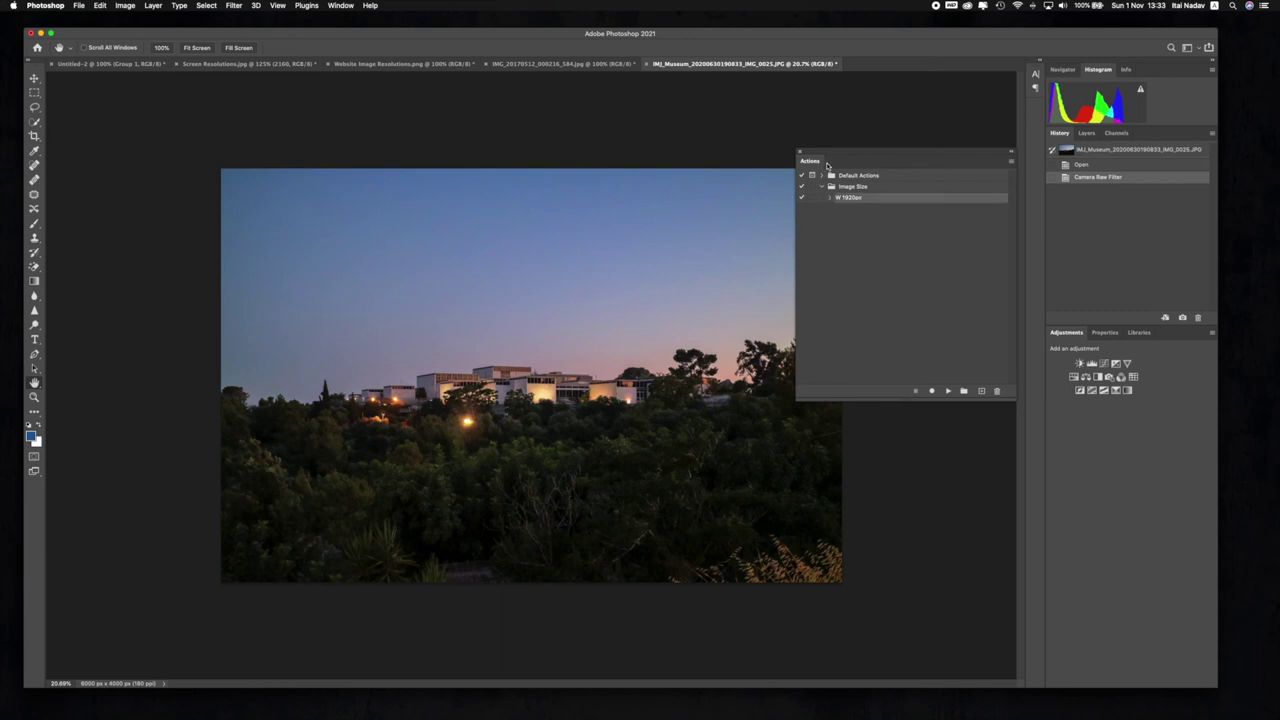
click(949, 396)
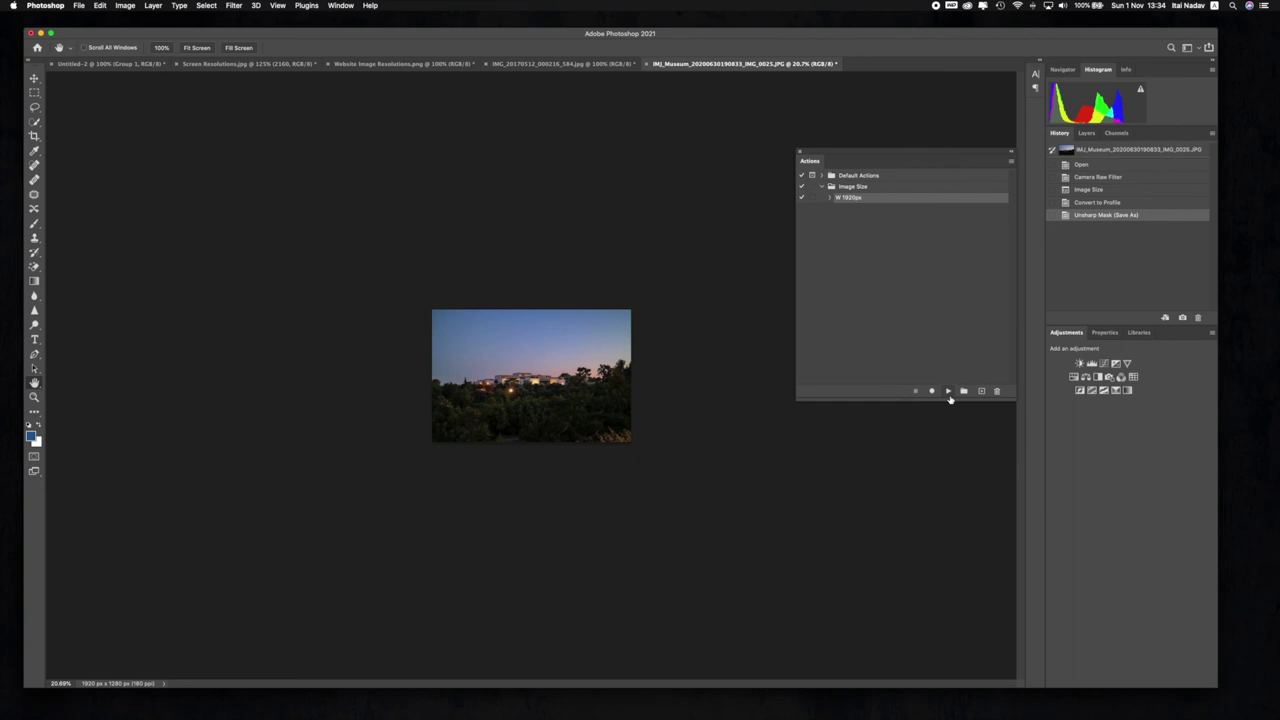
right_click(477, 370)
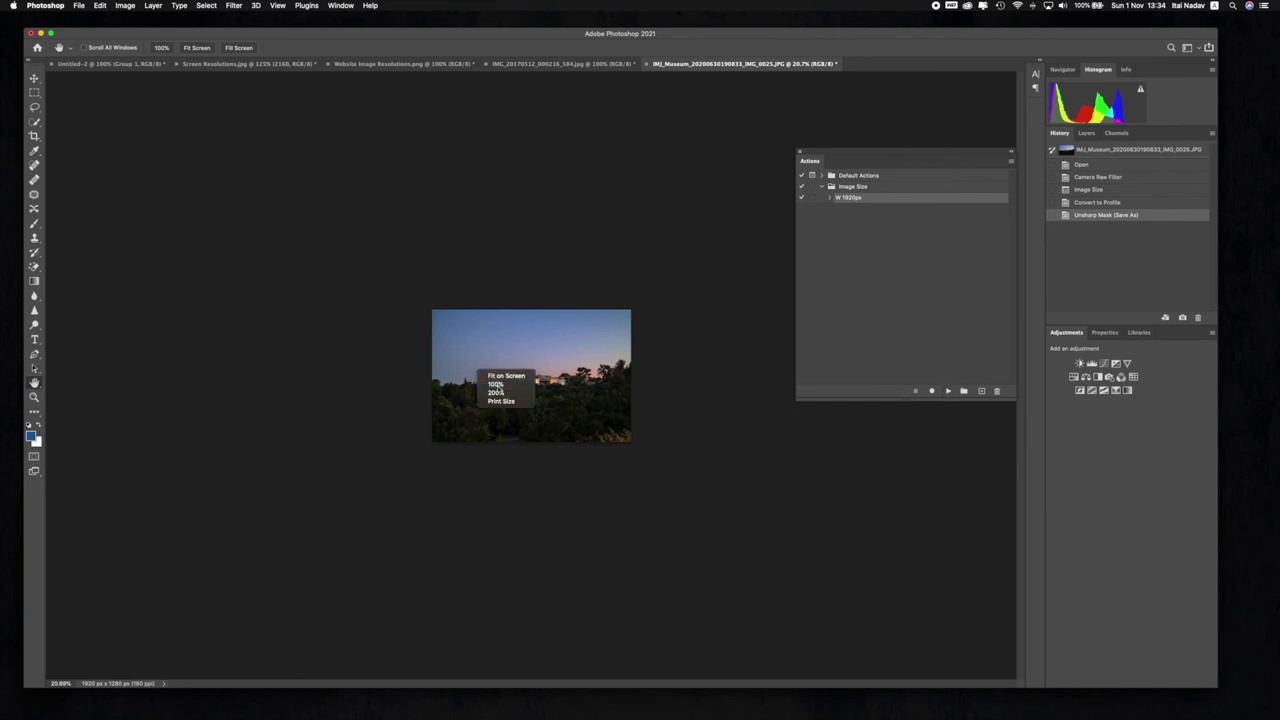
click(497, 387)
scroll(656, 271, down, 2)
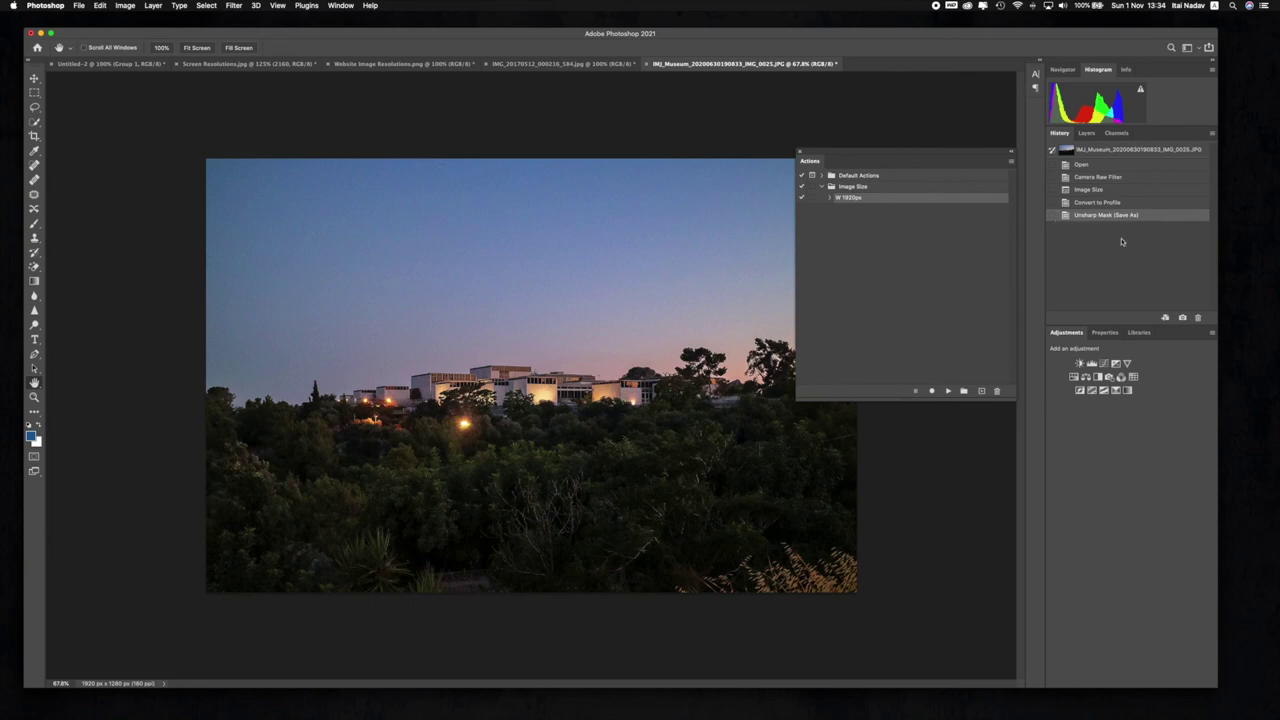
Step: Review the museum photo's Image Size, Convert to Profile and Unsharp Mask history states, and check the saved copy in Adobe Bridge
click(1076, 190)
click(1081, 203)
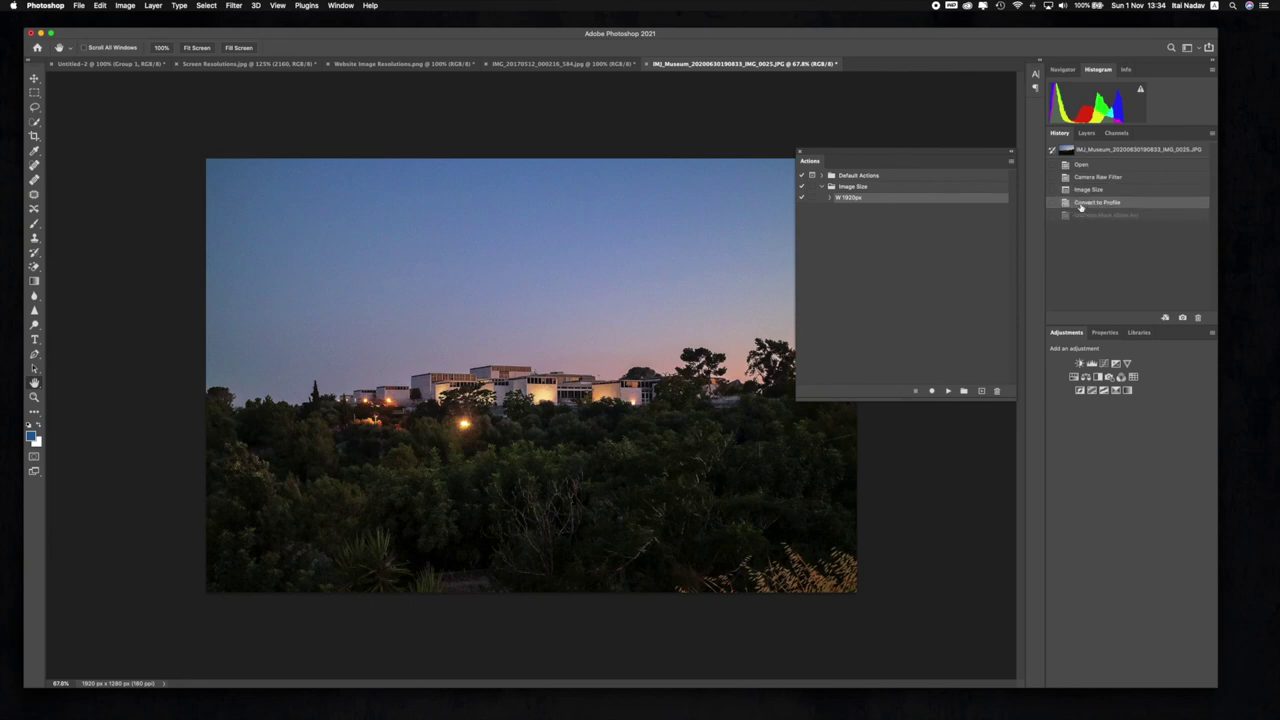
click(1081, 215)
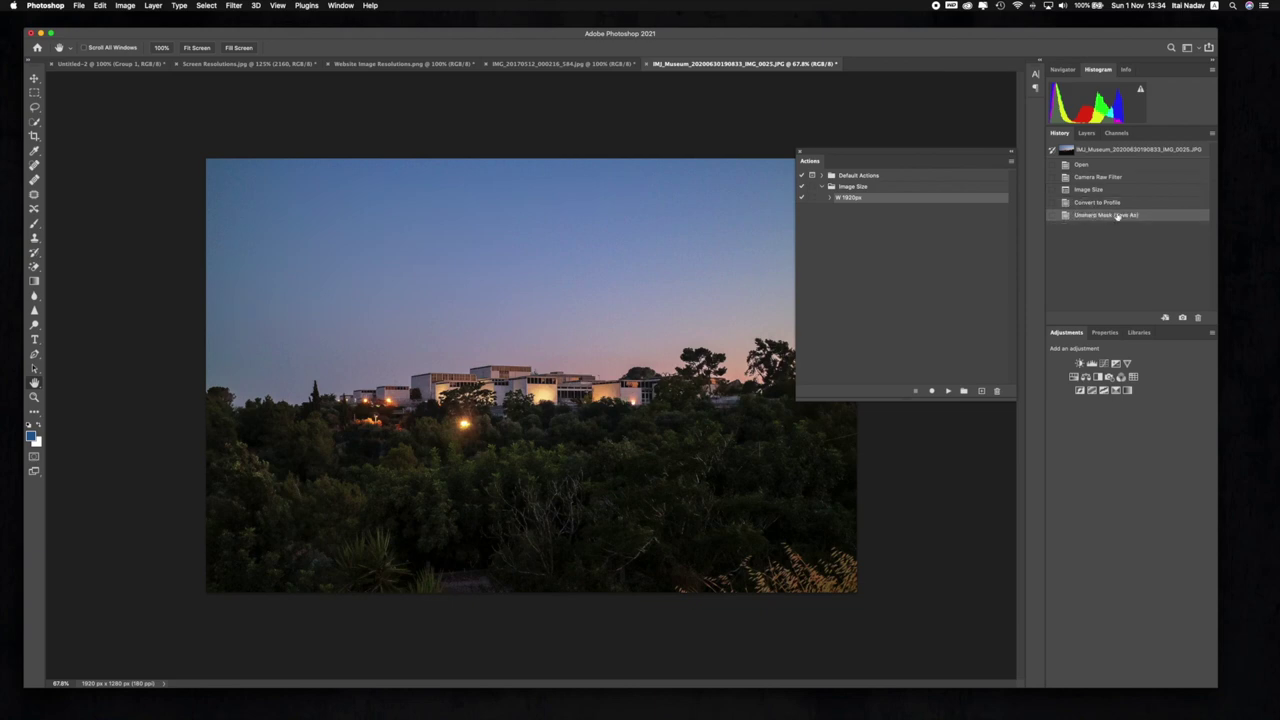
key(super+Tab)
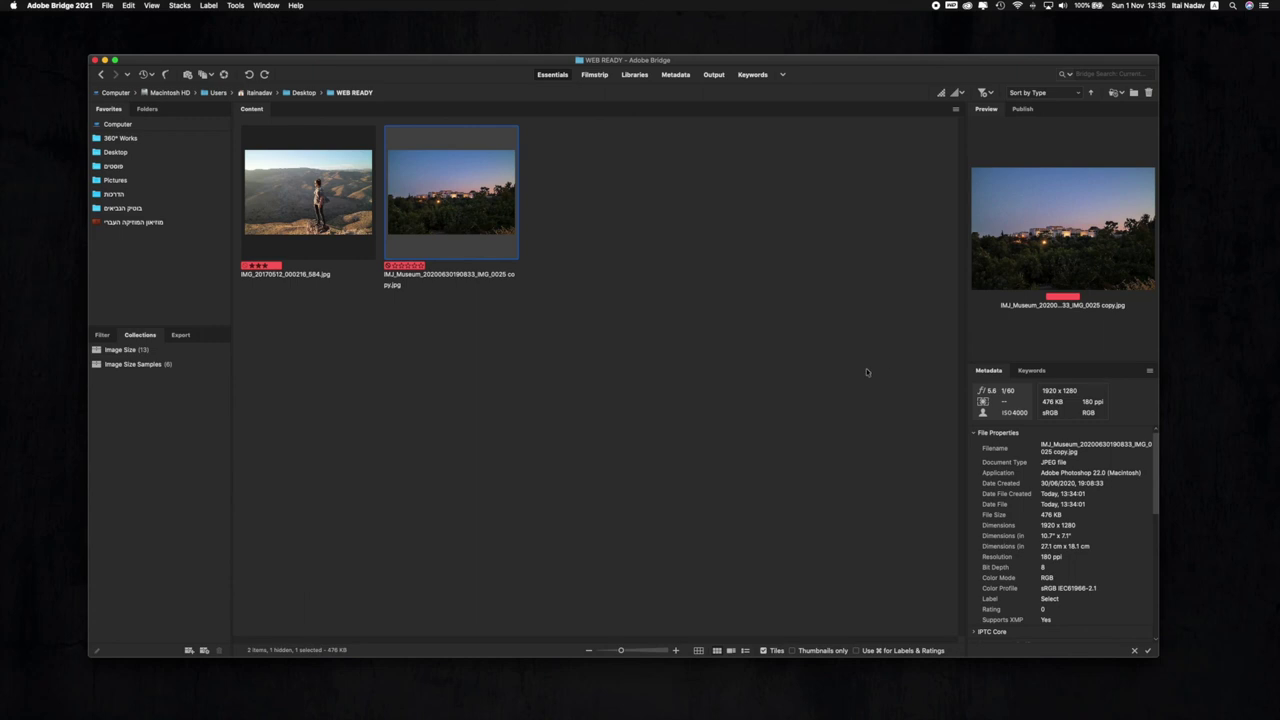
key(super+Tab)
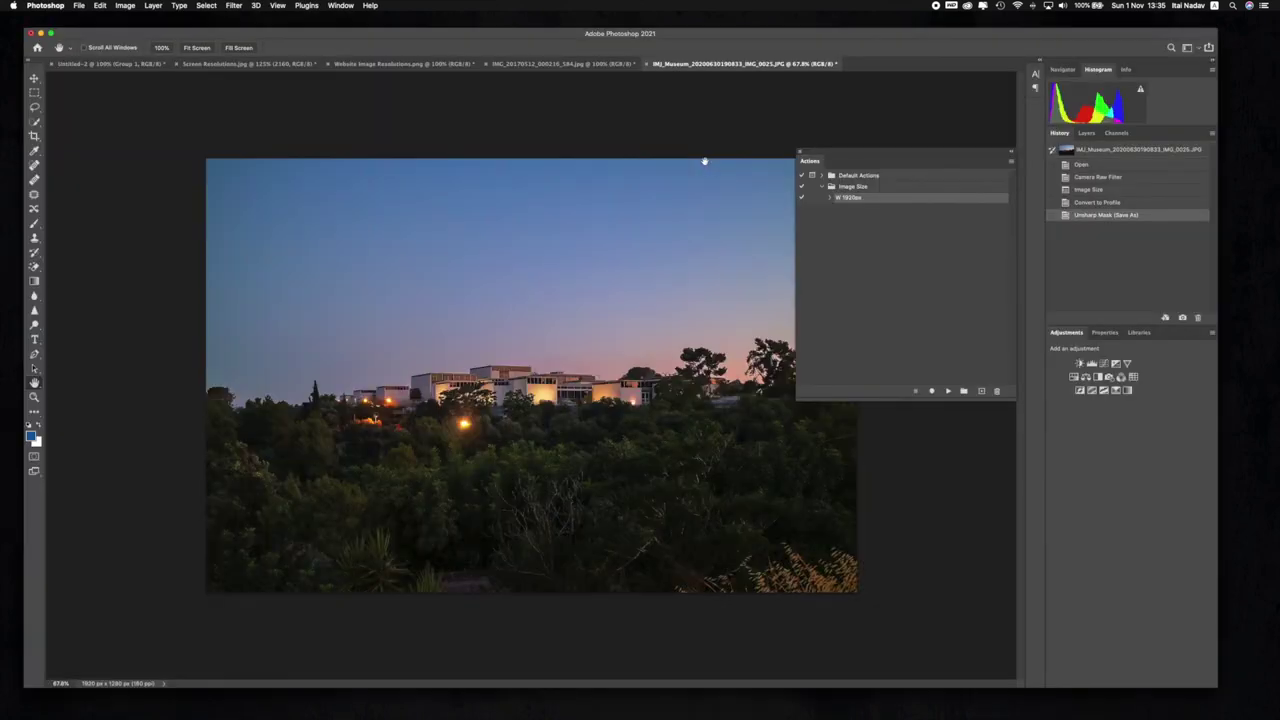